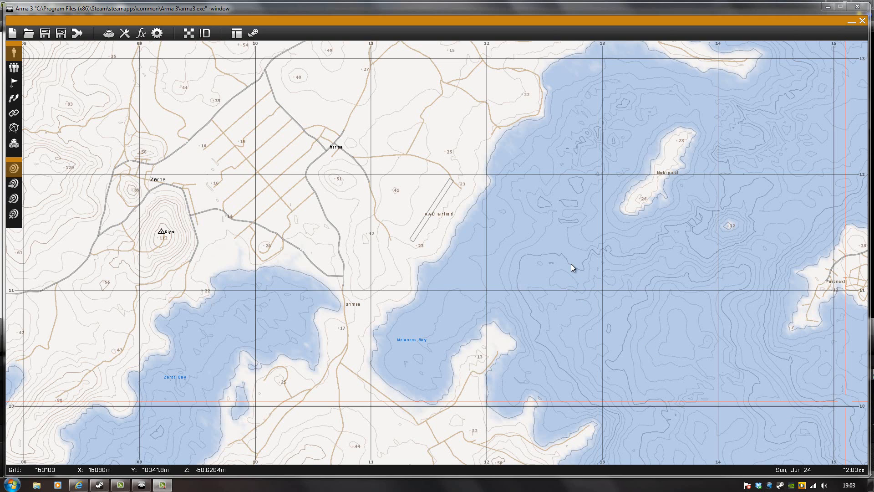
- Load the saved mission "my mission" on the Altis map
click(29, 34)
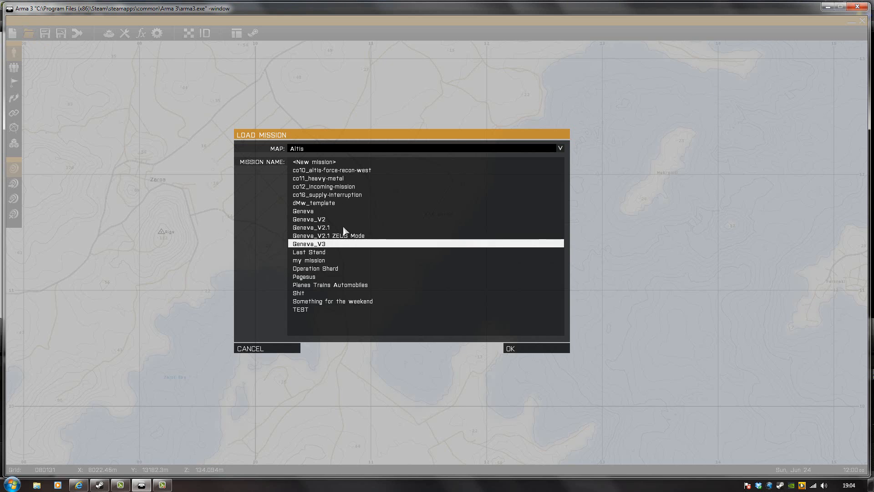
click(325, 261)
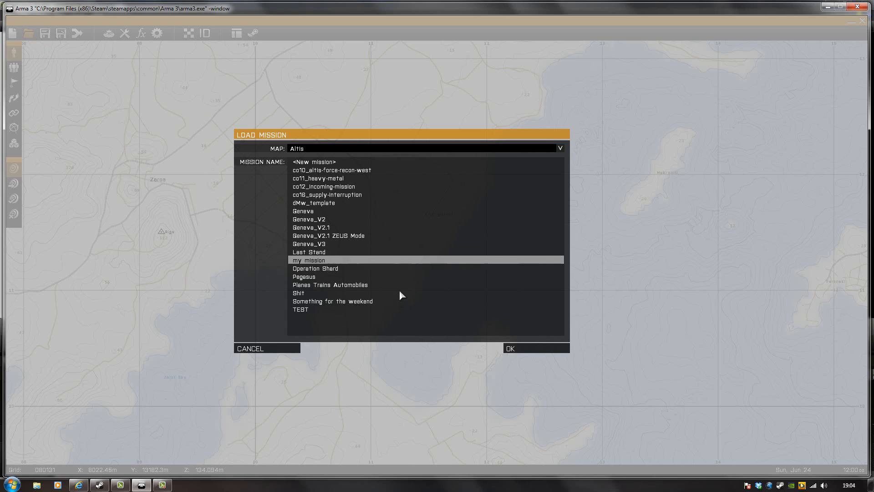
click(523, 350)
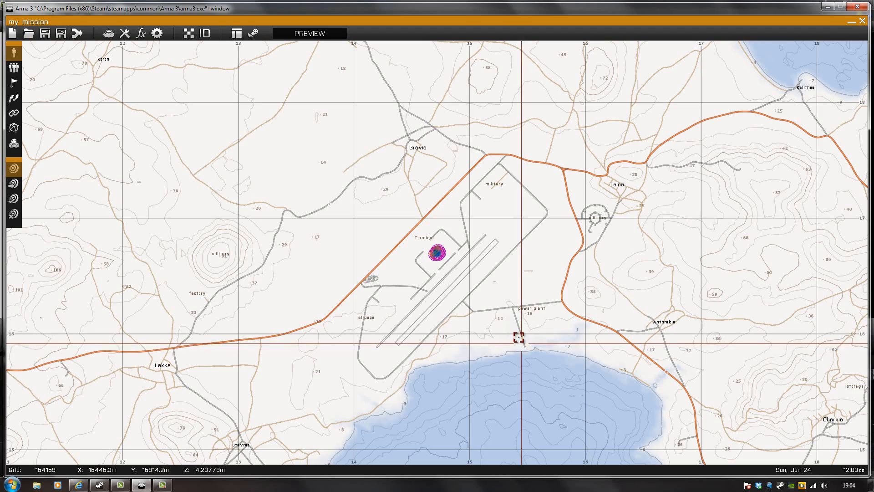
- Delete the four riflemen around the officer near the airport terminal, leaving only the officer
scroll(481, 268, up, 6)
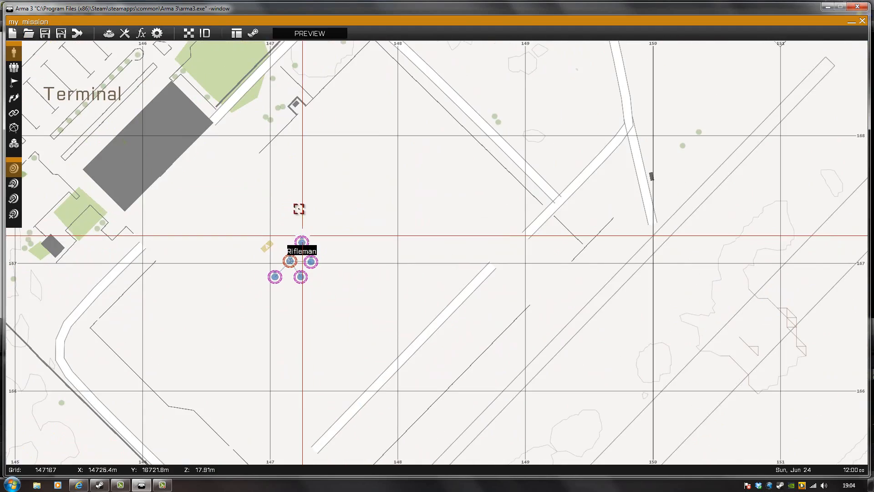
drag(371, 167, 356, 241)
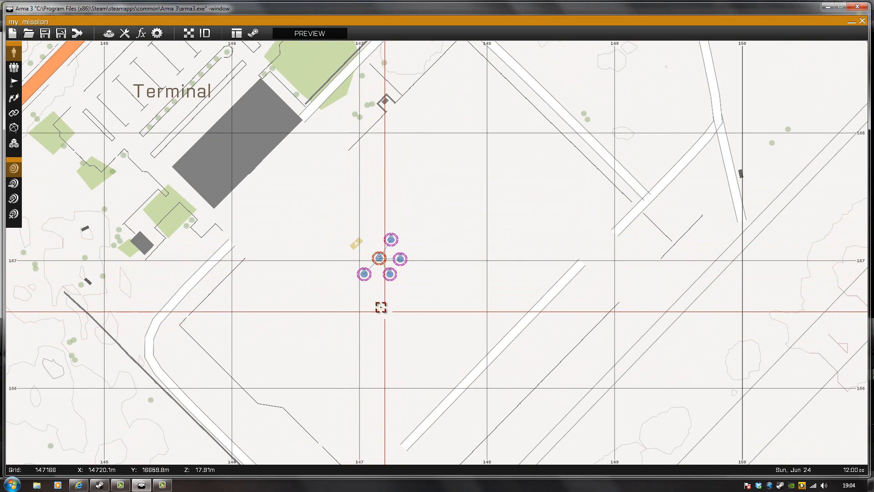
drag(360, 273, 390, 274)
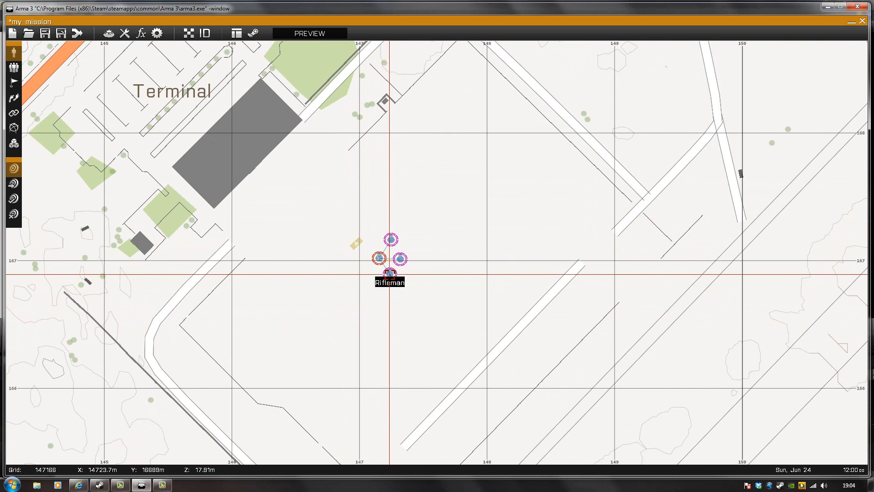
key(Delete)
key(Delete)
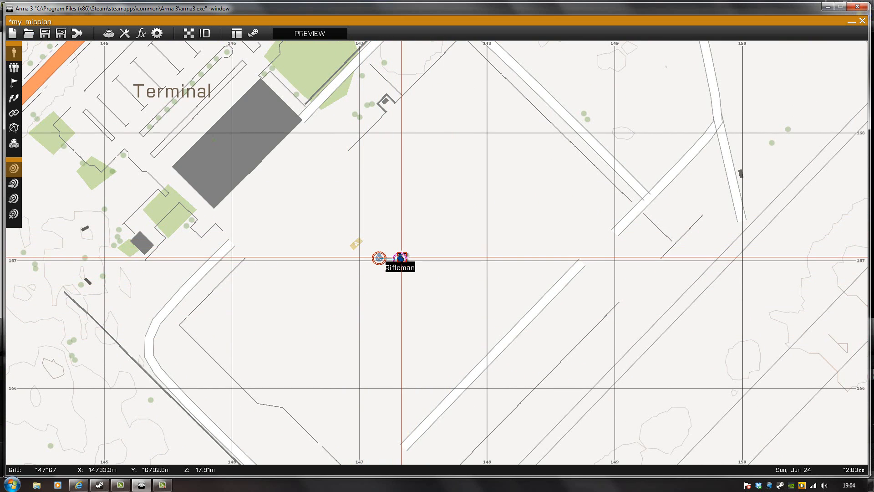
key(Delete)
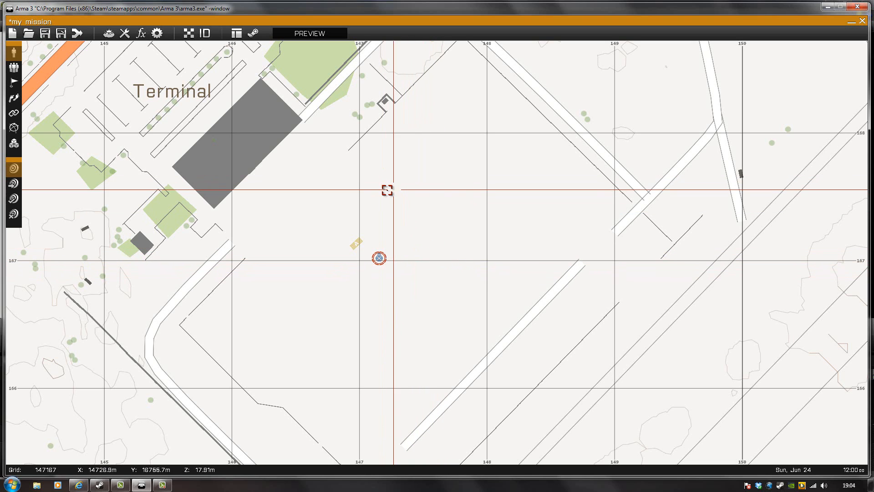
- Insert a Civilian unit of class Men named "eric" on the apron northeast of the officer
right_drag(460, 224, 488, 239)
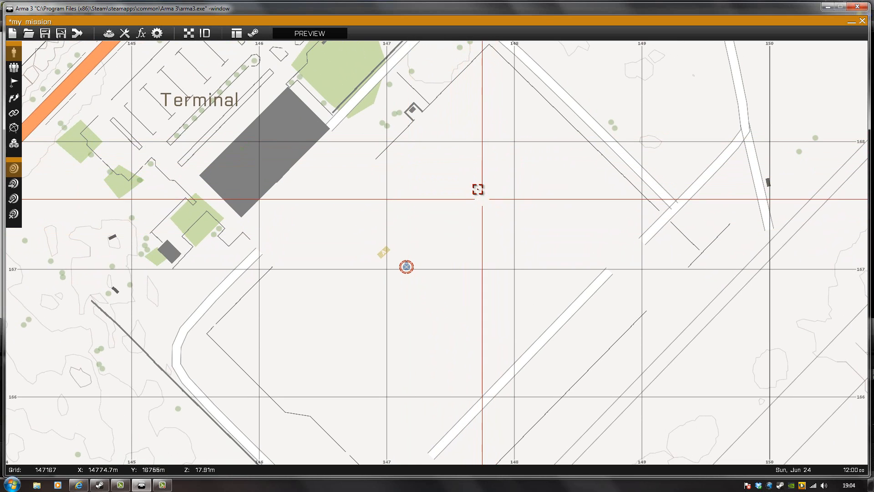
double_click(459, 172)
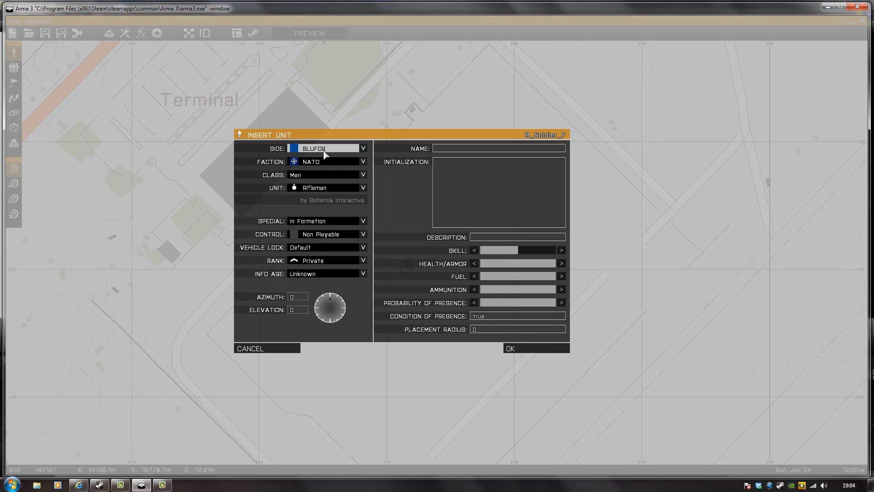
click(326, 149)
click(321, 181)
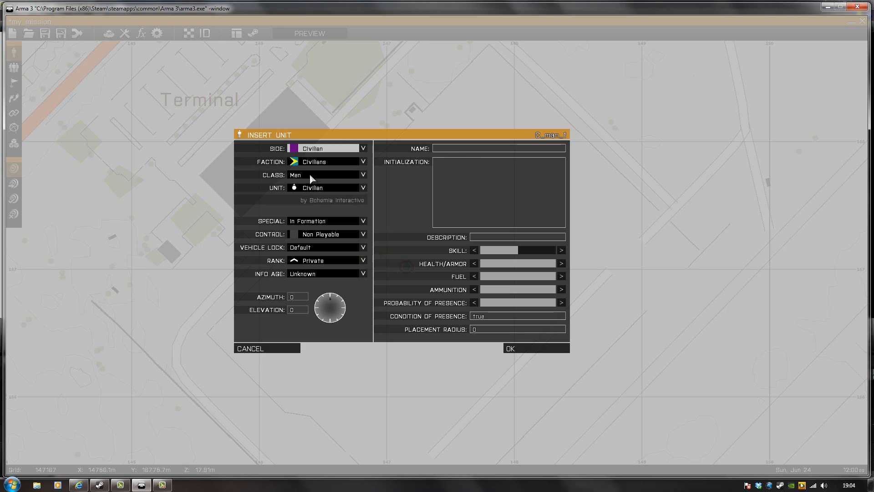
click(446, 149)
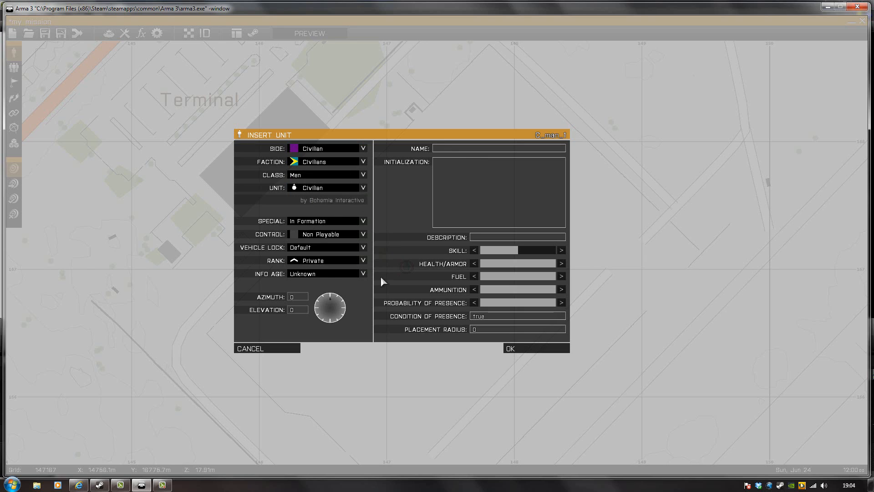
text(eric)
click(537, 352)
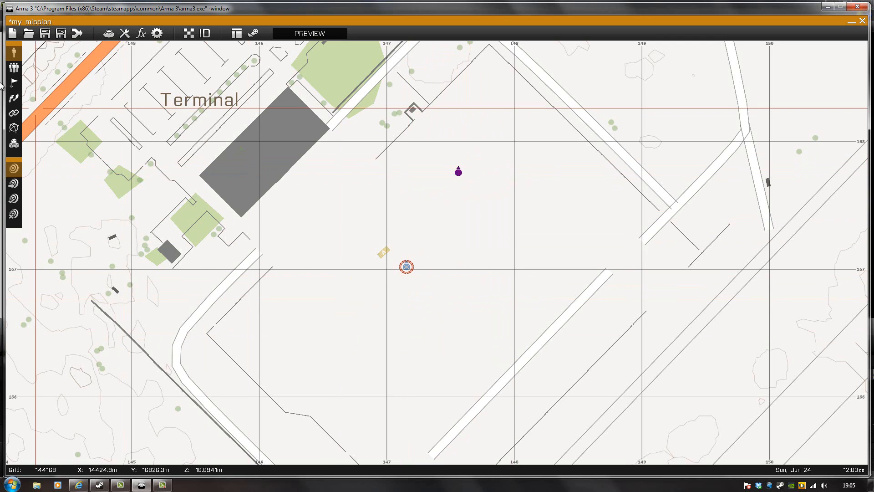
- Insert an elliptical trigger with BLUFOR activation just north of the officer and shift it slightly closer to him
click(13, 83)
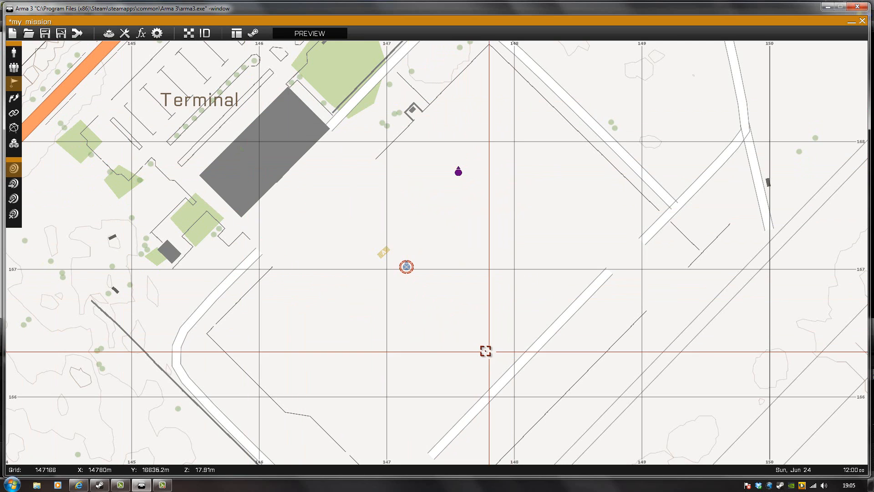
double_click(408, 242)
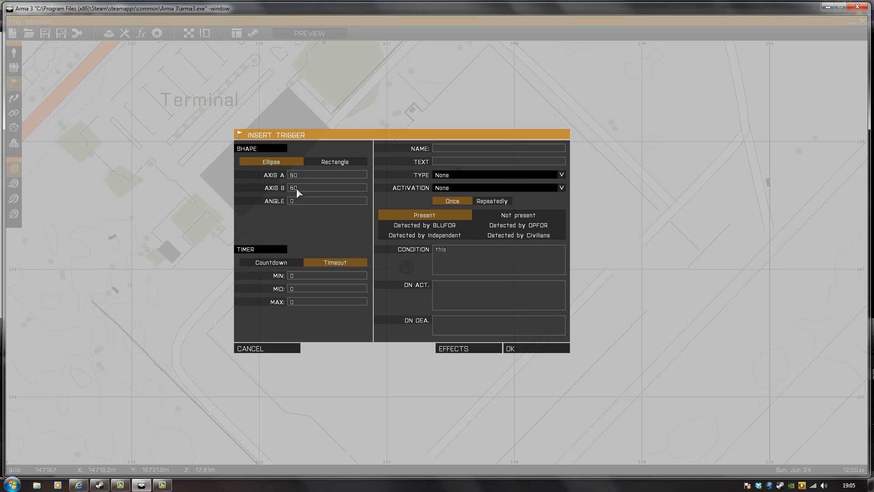
click(469, 186)
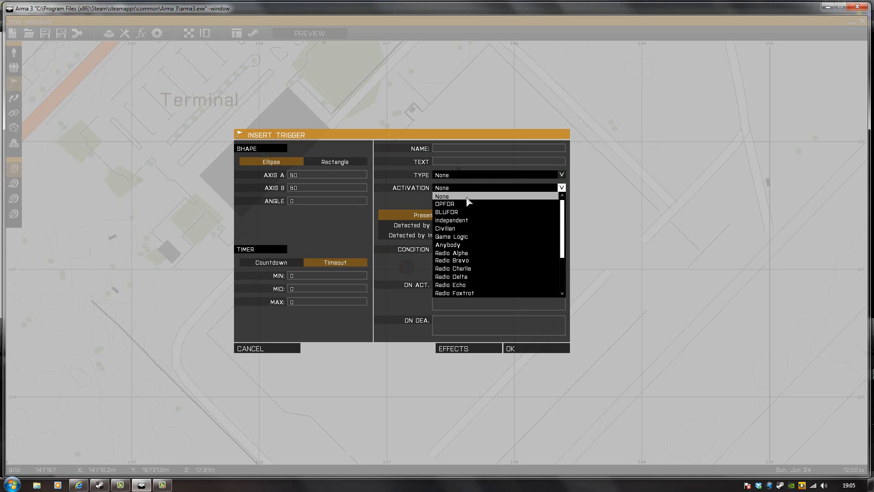
click(465, 204)
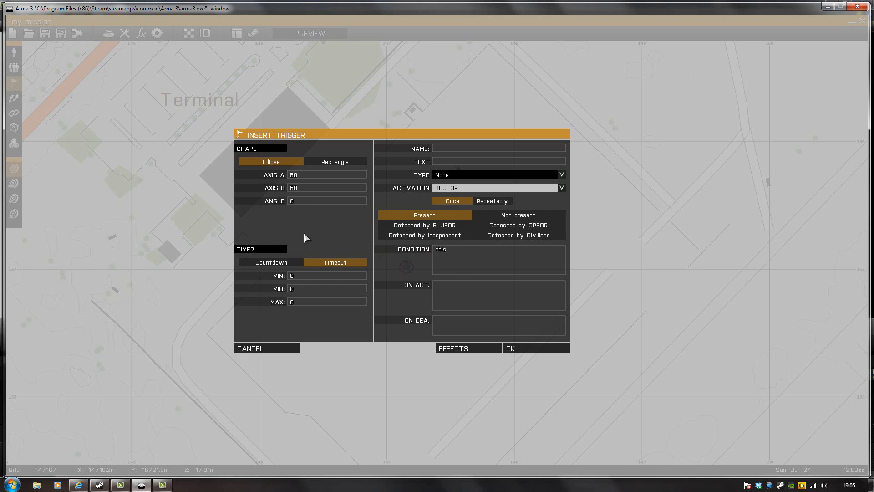
click(538, 351)
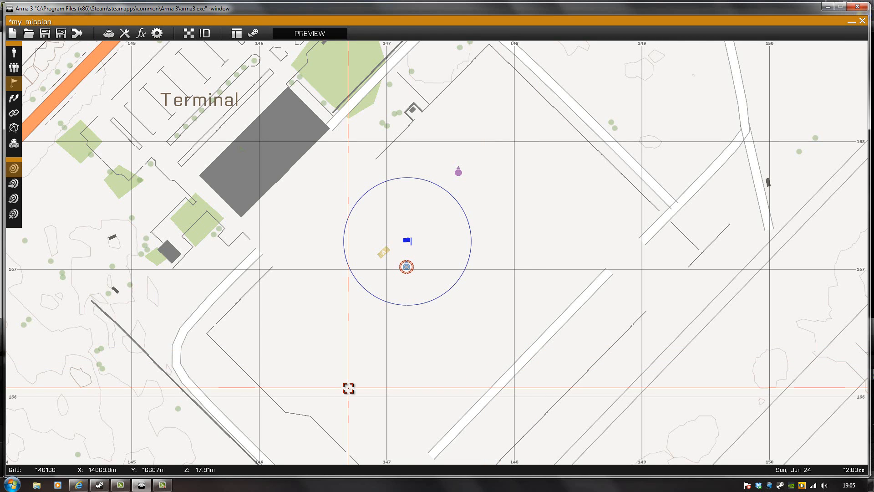
click(17, 53)
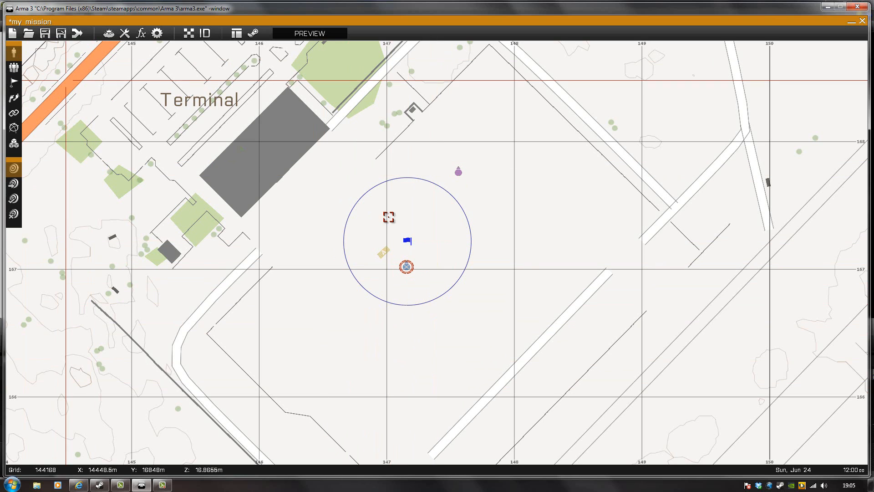
drag(406, 243, 406, 247)
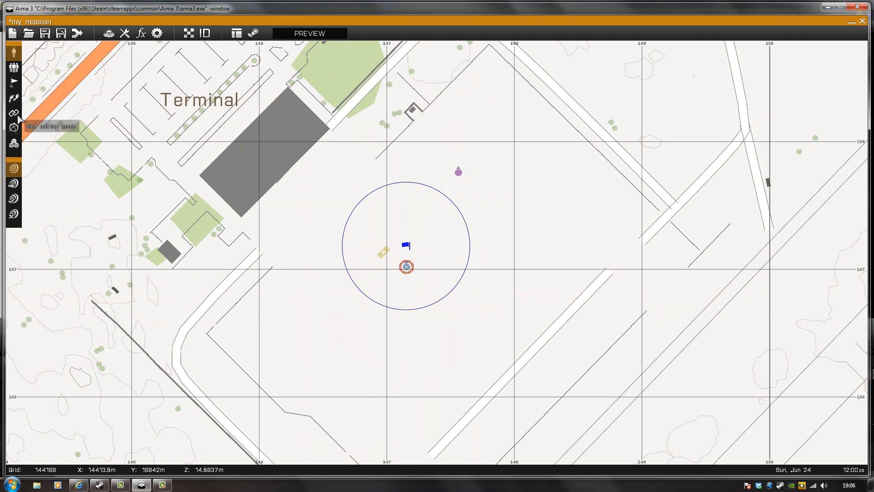
- Start a new module east of the trigger area, using the Intel category and the Create Task module
click(15, 144)
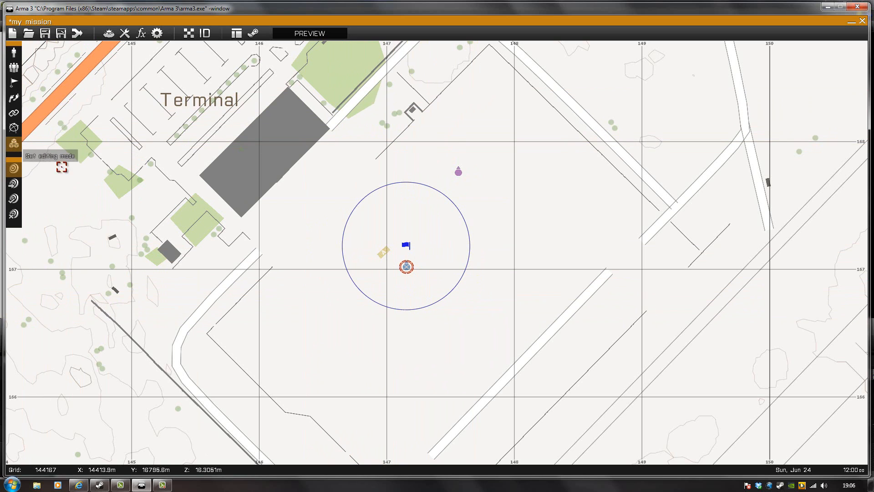
double_click(492, 252)
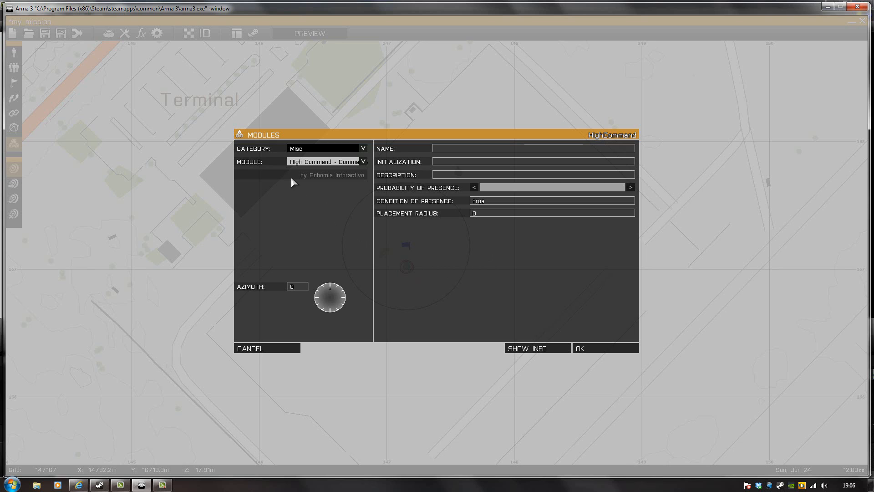
click(319, 149)
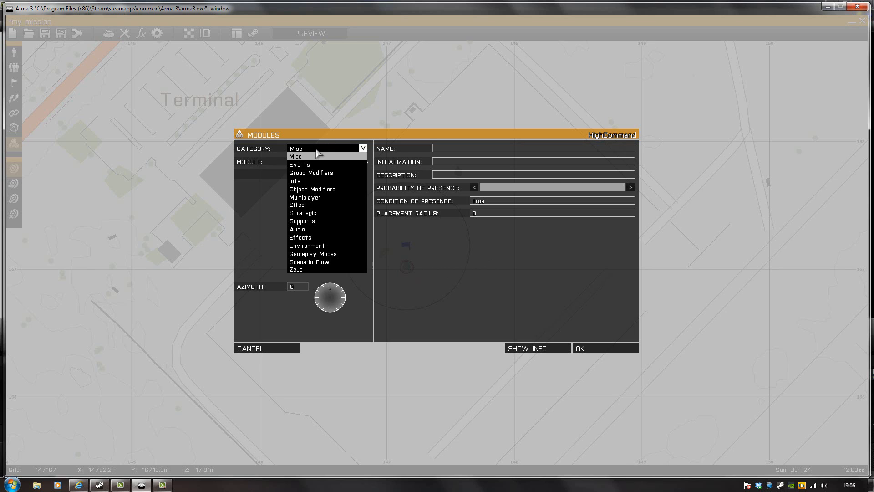
click(306, 181)
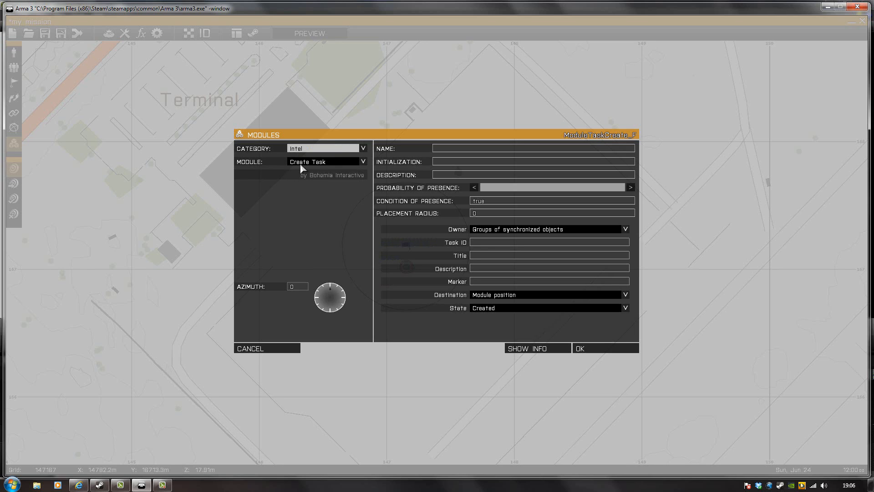
click(321, 162)
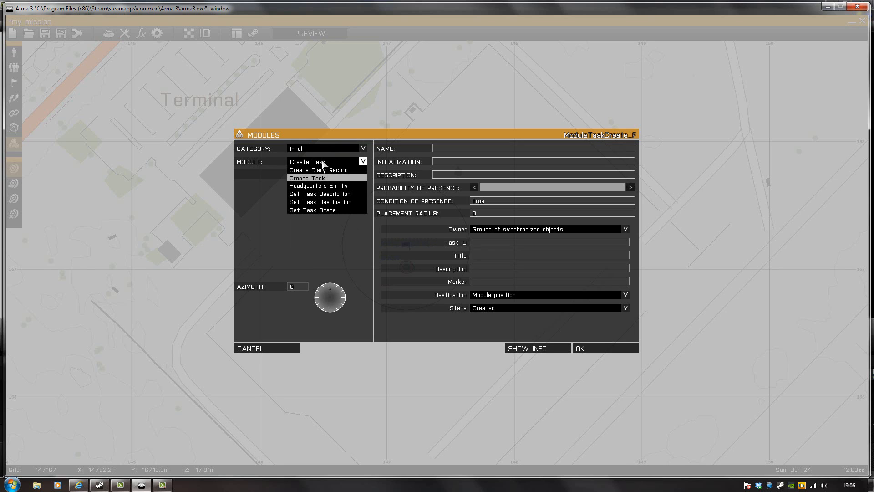
click(322, 162)
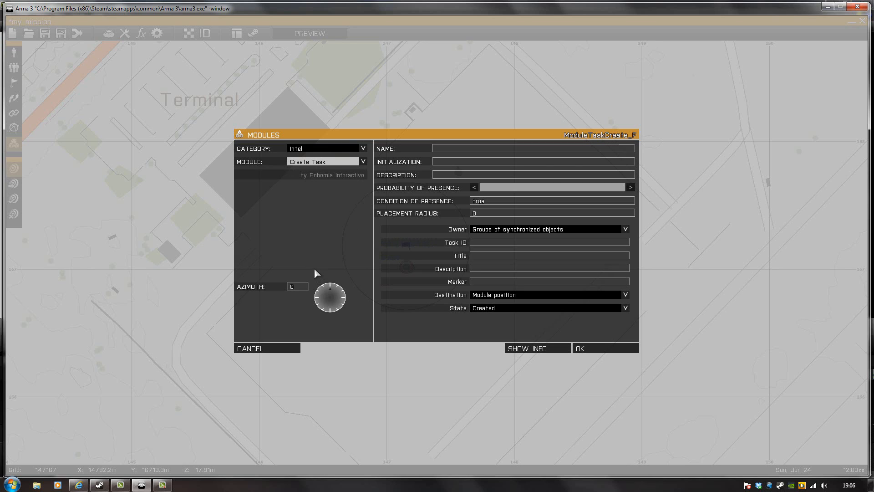
- Give the task the ID "Task1", title "Kill Eric" and description "Shoot Eric dead", and place the module
click(489, 244)
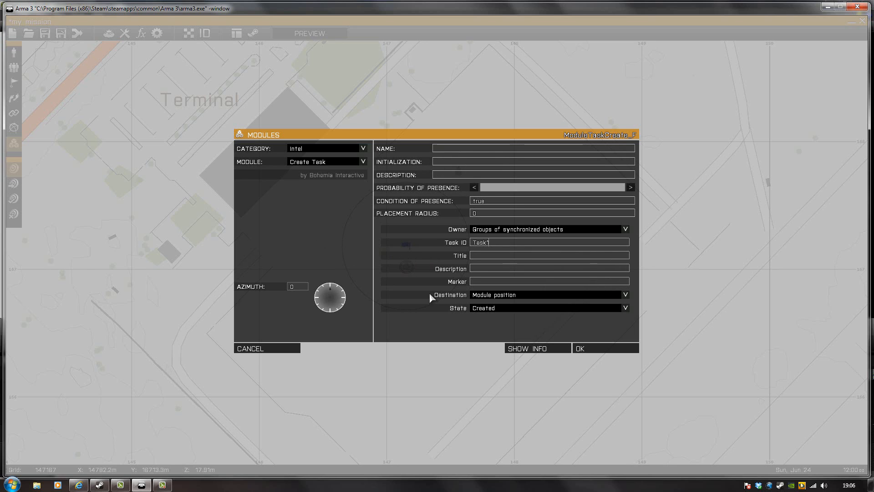
click(483, 256)
text(K)
text(ill Eric)
text(Shoot)
text( Eric)
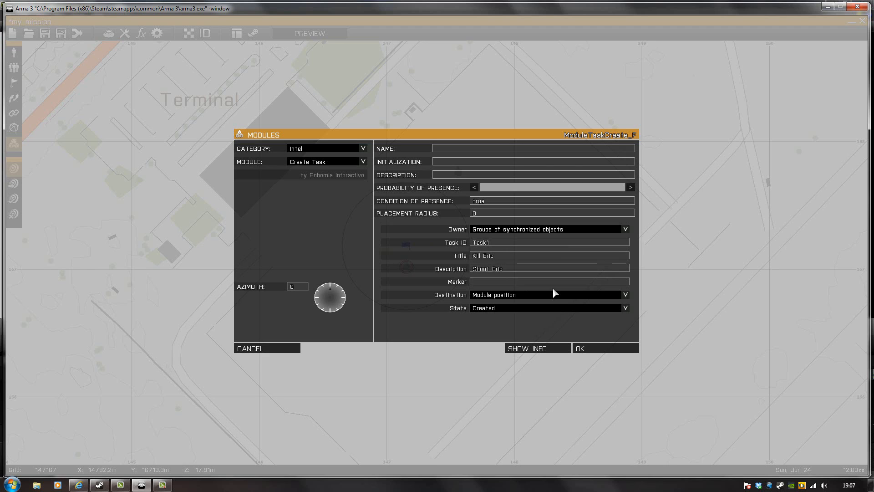
text( dead)
click(594, 349)
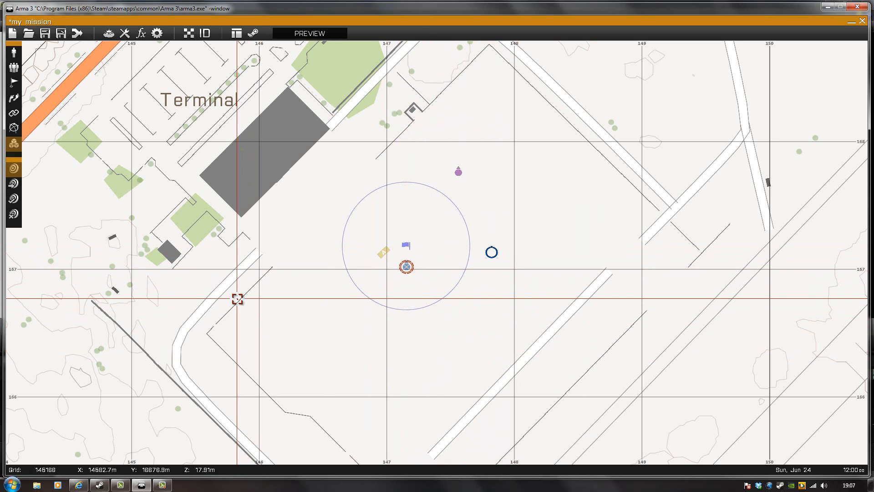
- Synchronize the officer with the Create Task module
click(14, 113)
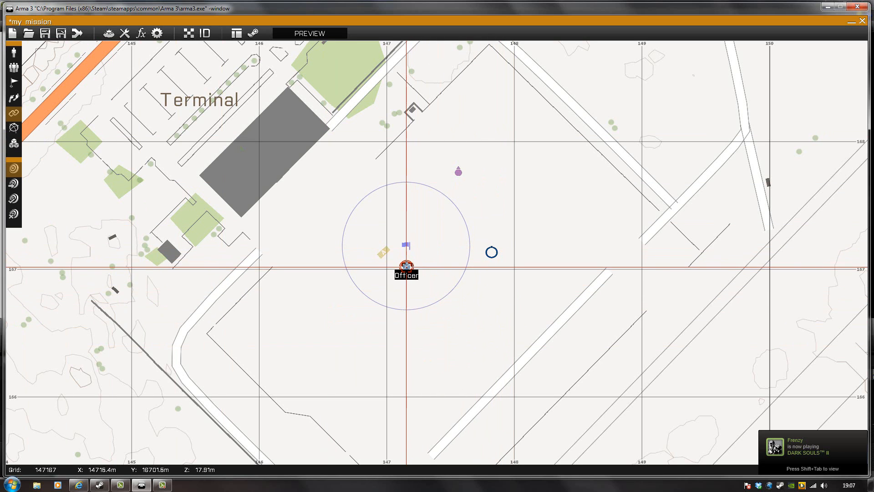
drag(407, 266, 494, 252)
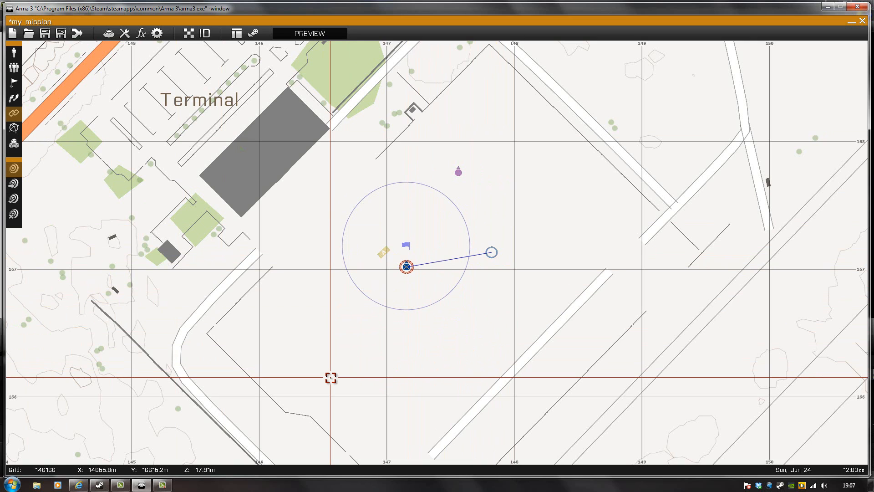
- Preview the mission and check the assigned tasks on the in-game map
click(313, 36)
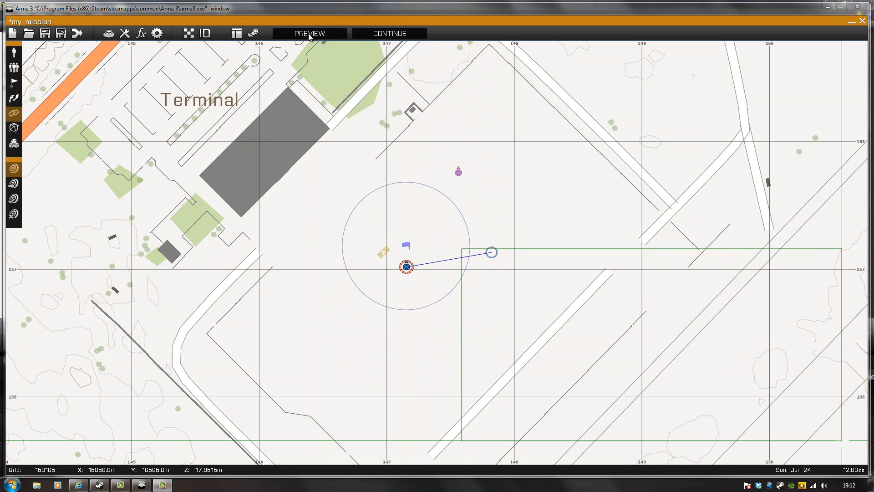
click(314, 36)
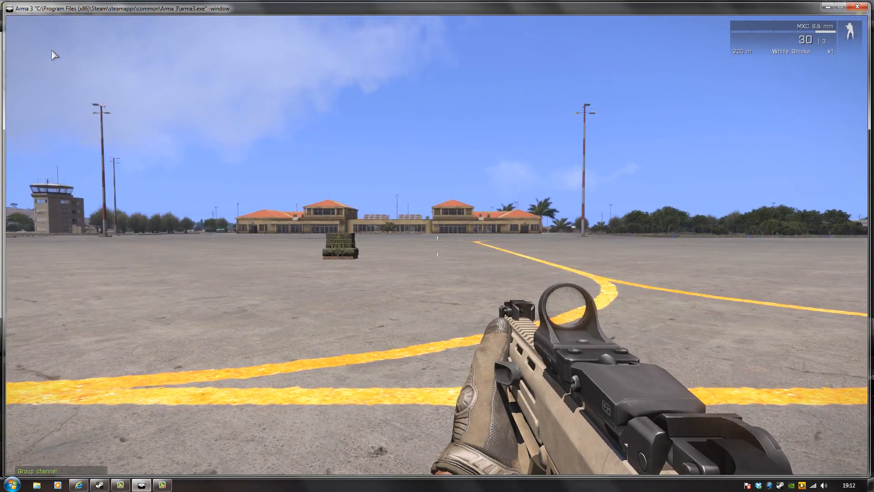
key(m)
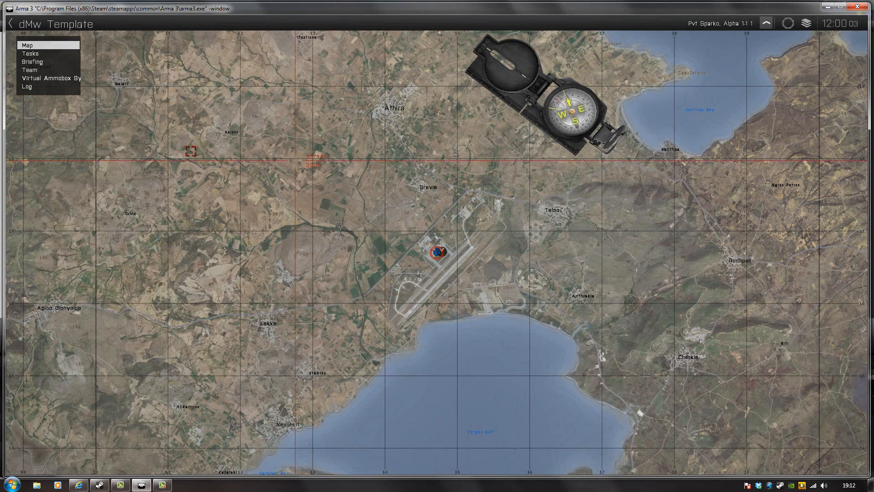
click(39, 54)
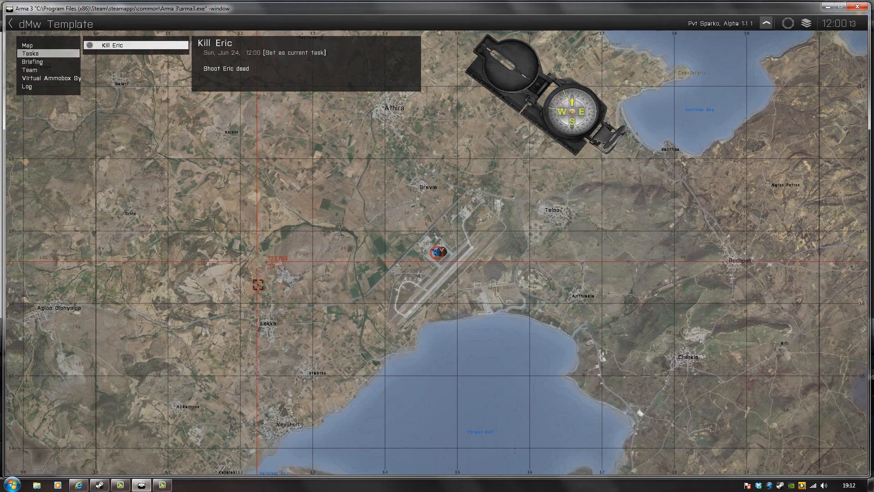
- Close the in-game map and leave the mission preview to return to the editor
key(m)
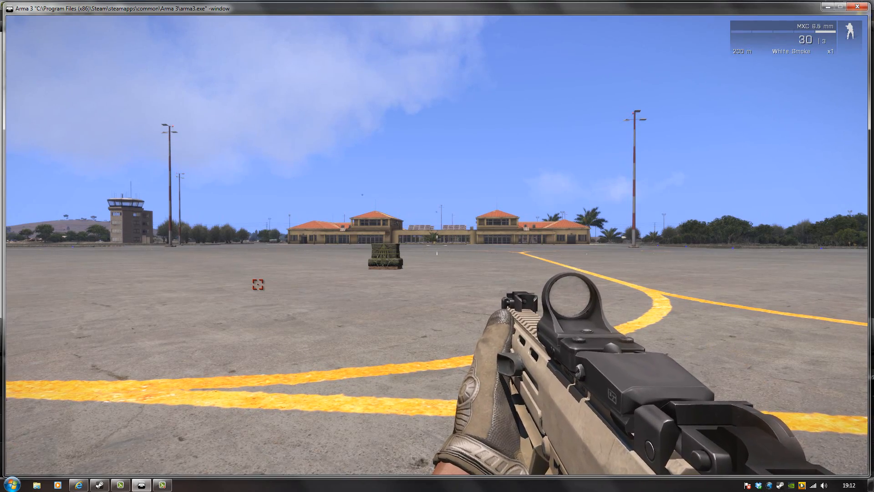
key(Escape)
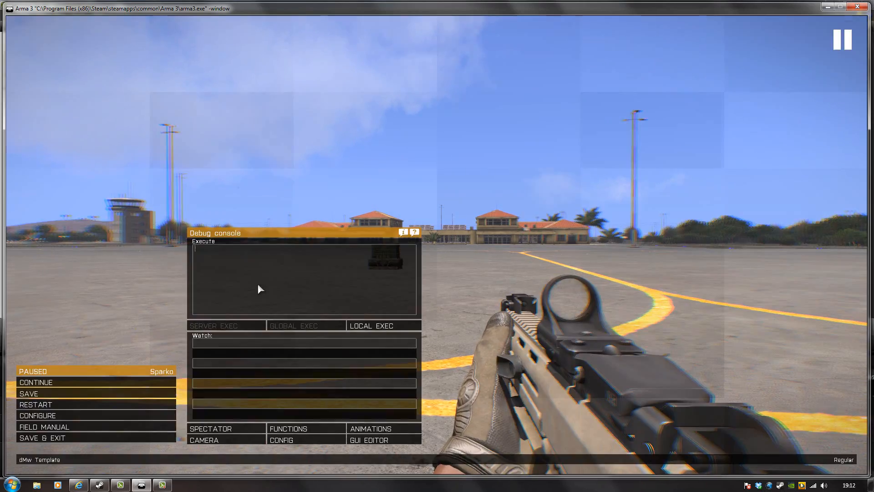
click(57, 438)
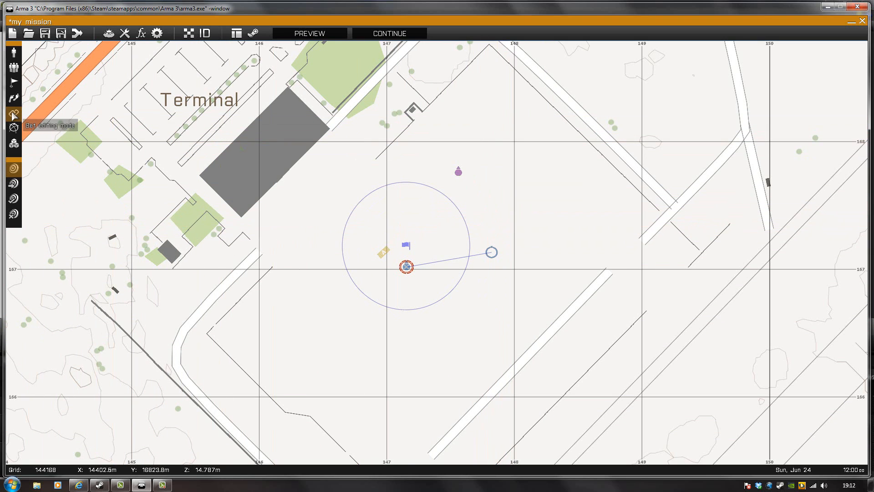
- Place an Intel module of type Set Task State with the state Assigned, just northeast of the Create Task module
click(14, 144)
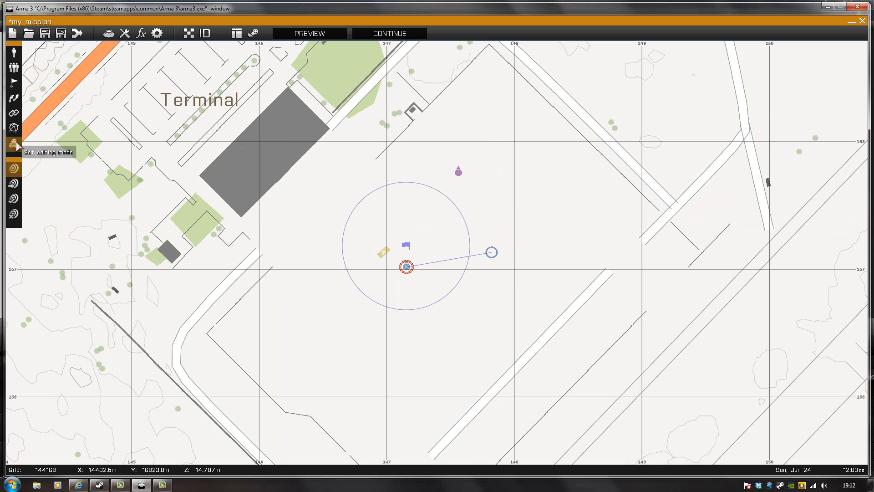
double_click(521, 230)
click(321, 163)
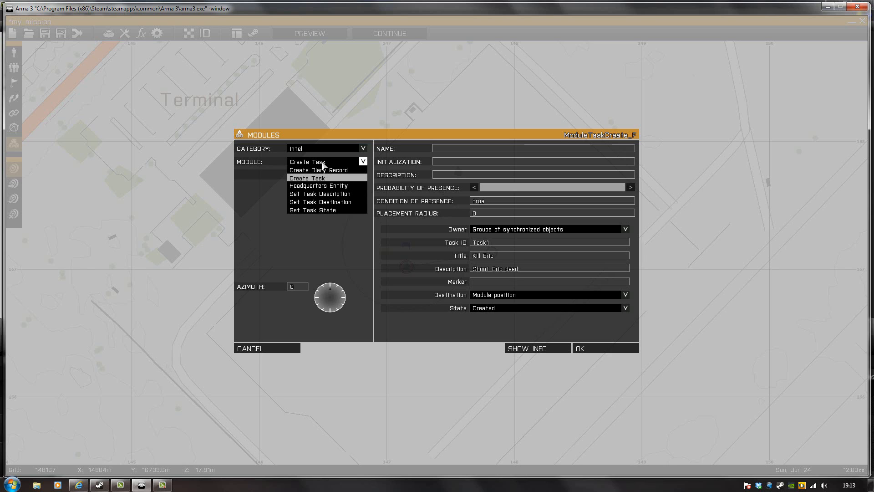
click(322, 210)
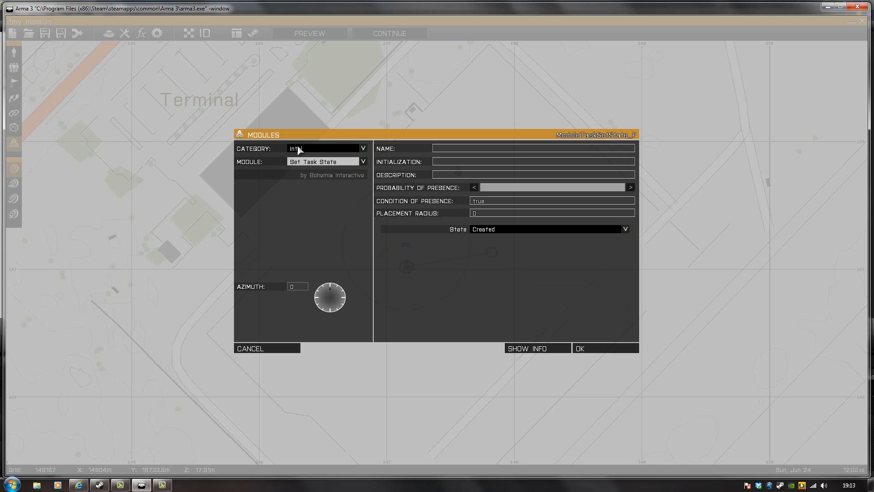
click(513, 229)
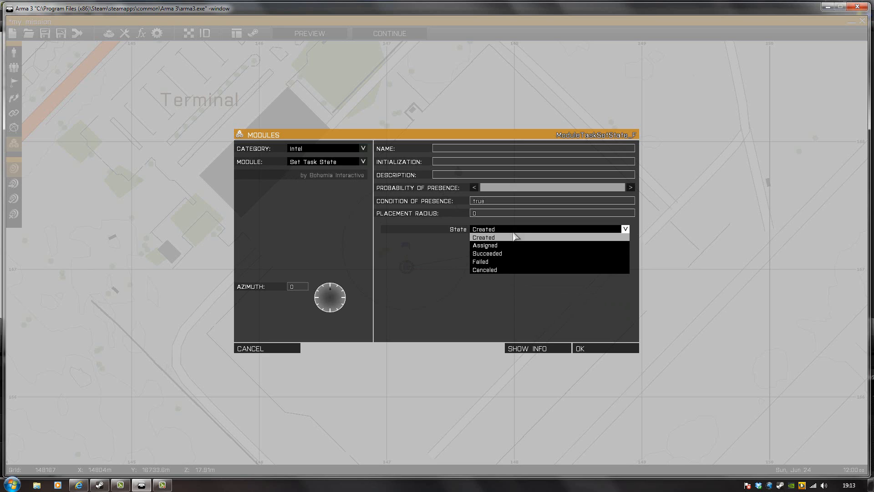
click(506, 245)
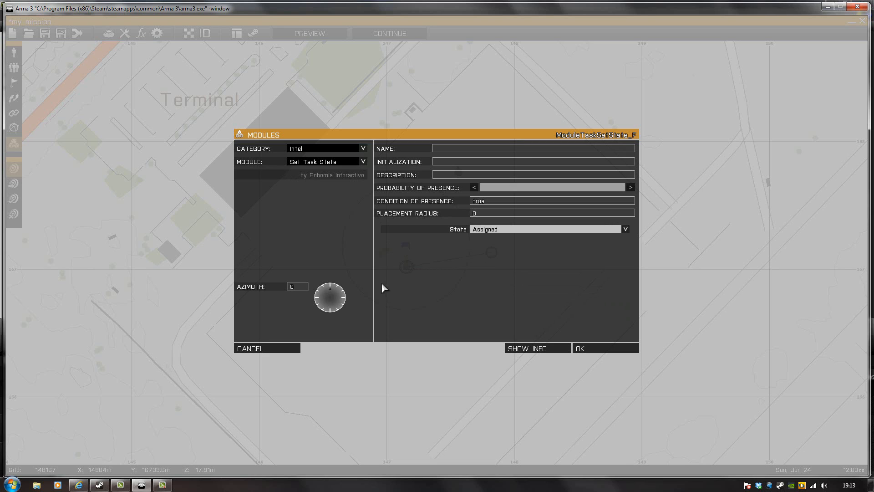
click(594, 350)
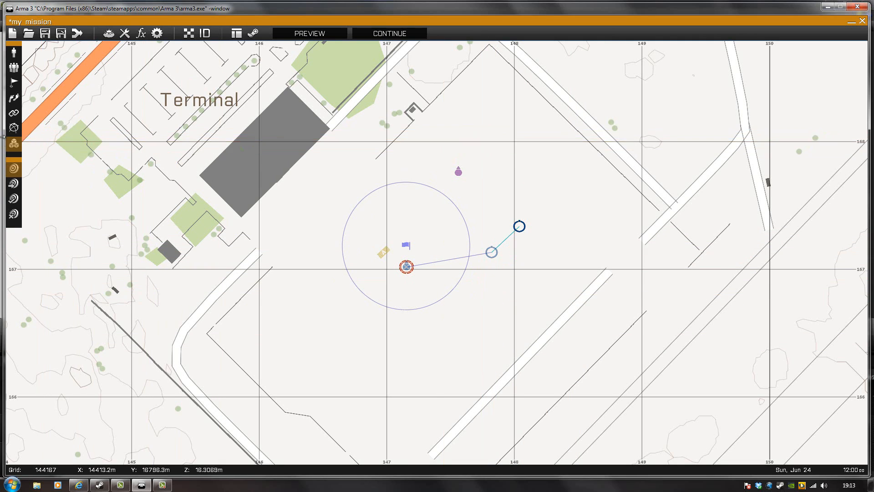
- Remove the group link between the Set Task State module and the Create Task module
click(15, 68)
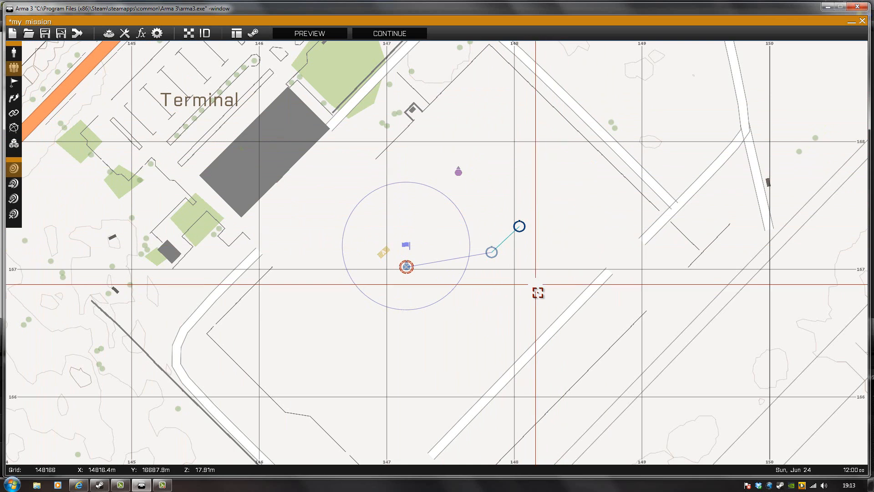
double_click(520, 226)
click(267, 349)
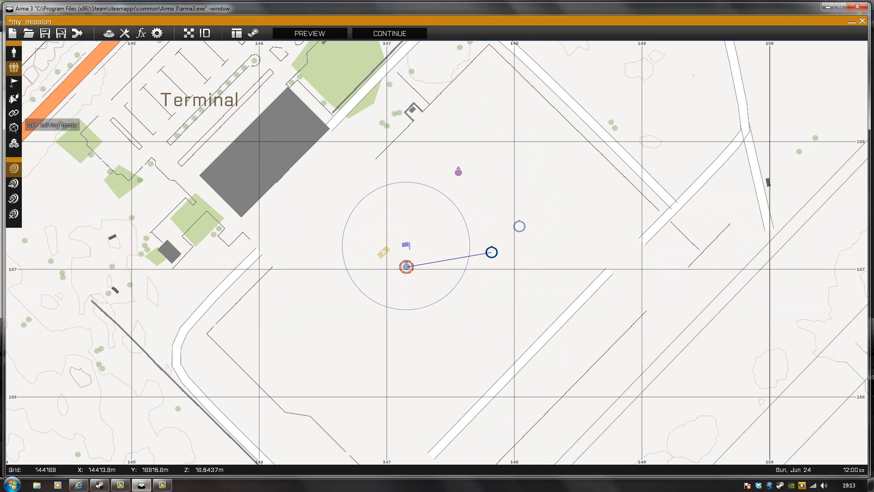
- Synchronize the Create Task module with the Set Task State module
click(13, 113)
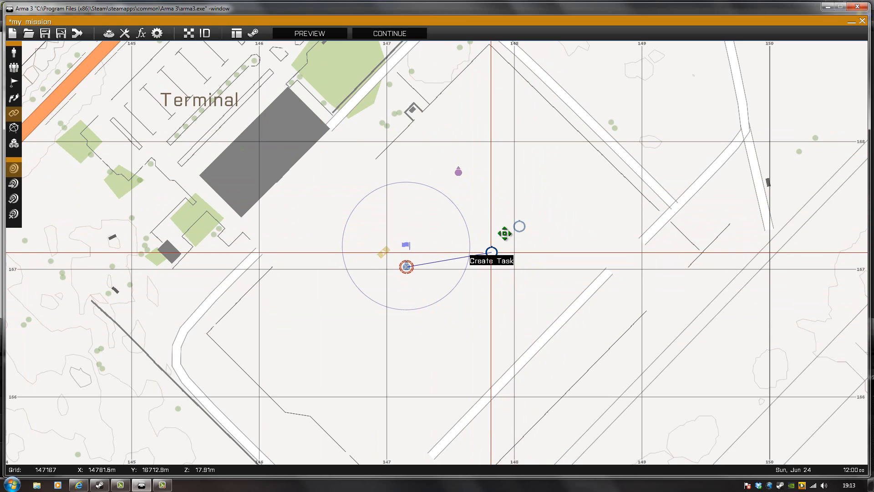
drag(491, 252, 518, 227)
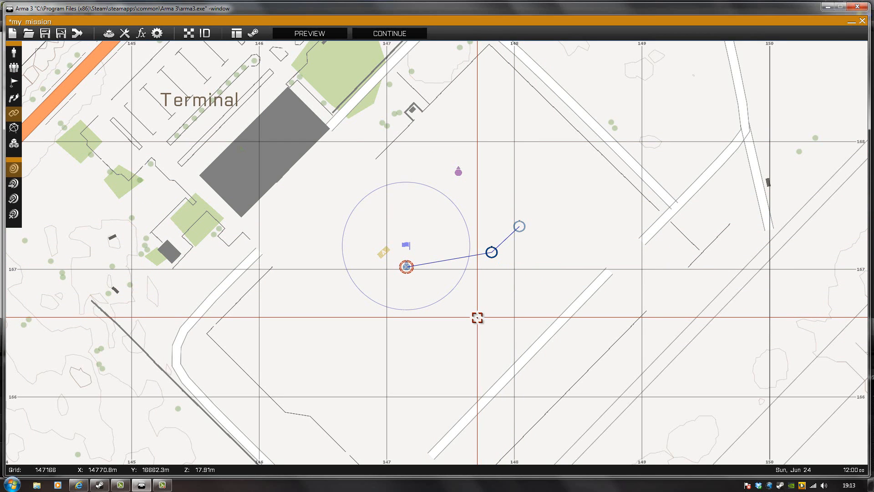
click(477, 317)
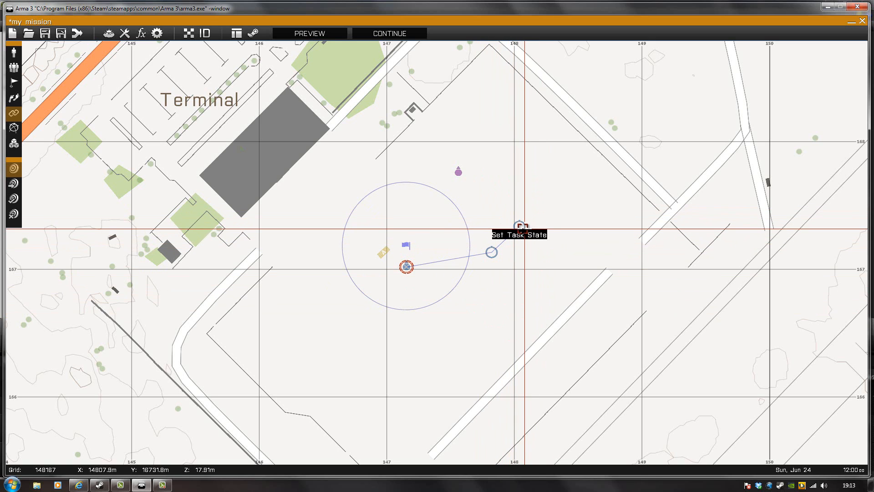
- Synchronize the BLUFOR trigger with the Set Task State module
click(406, 244)
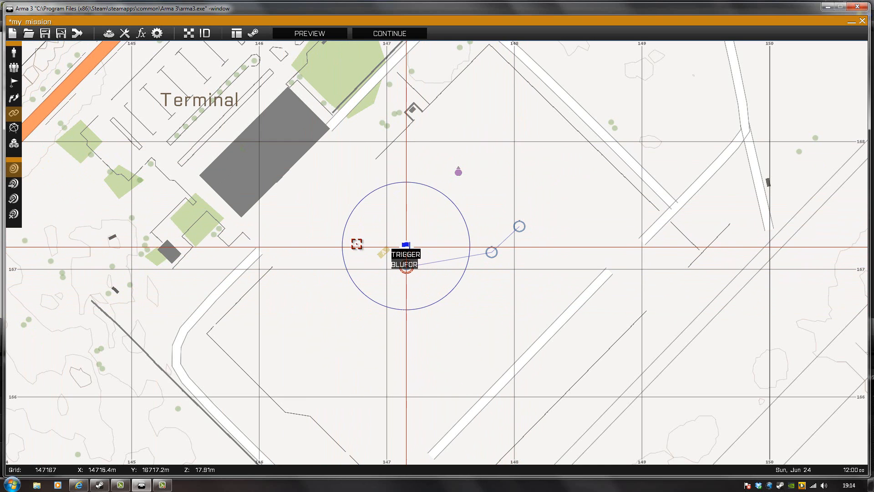
click(14, 113)
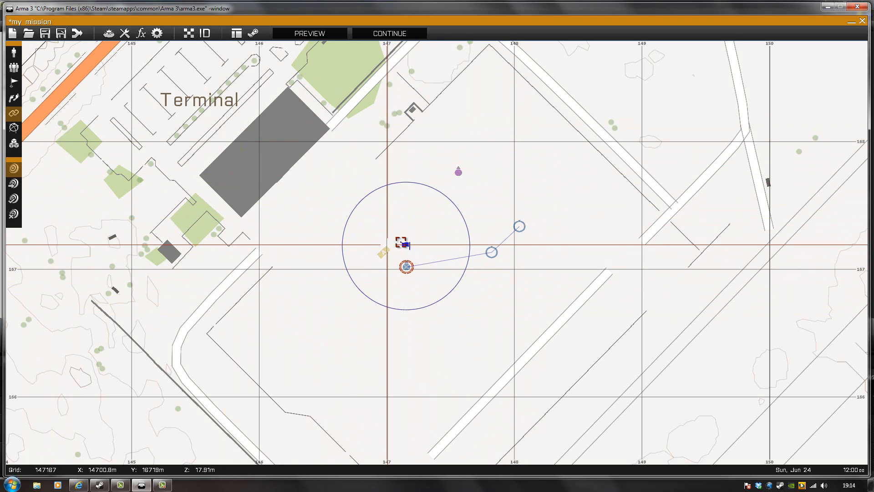
drag(405, 245, 520, 226)
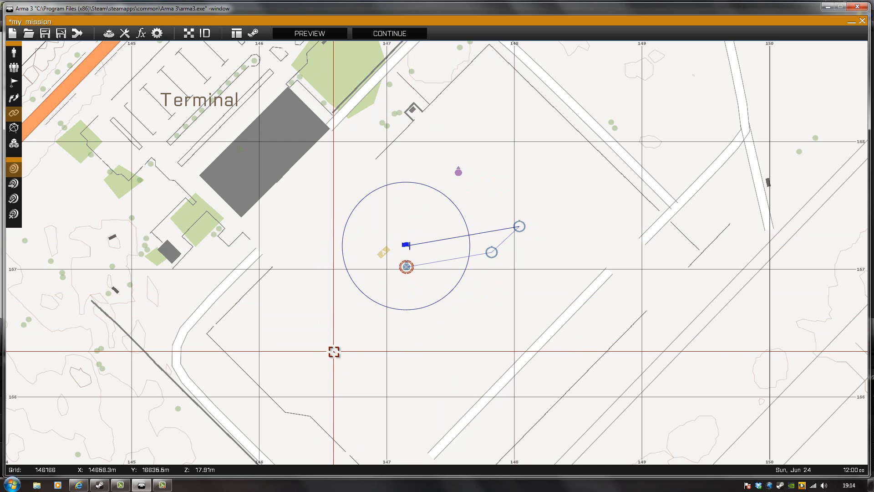
- Preview the mission, check the Kill Eric task and its marker on the in-game map, and return to the editor
click(313, 35)
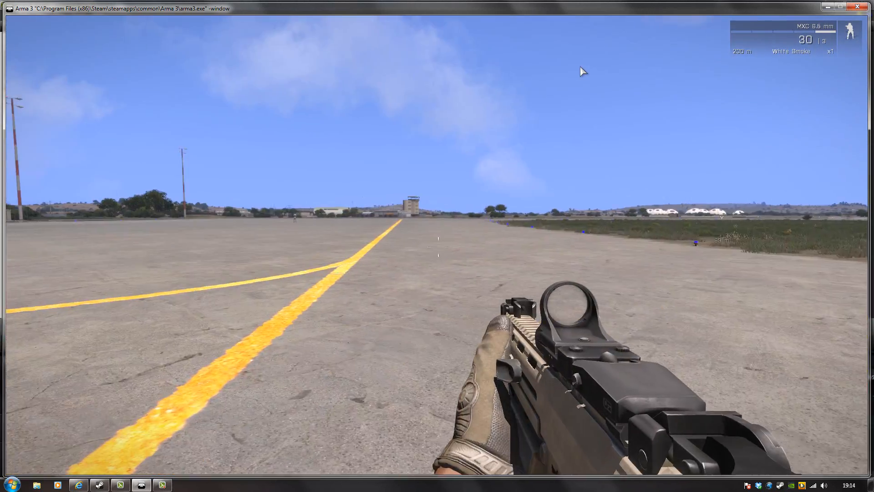
key(m)
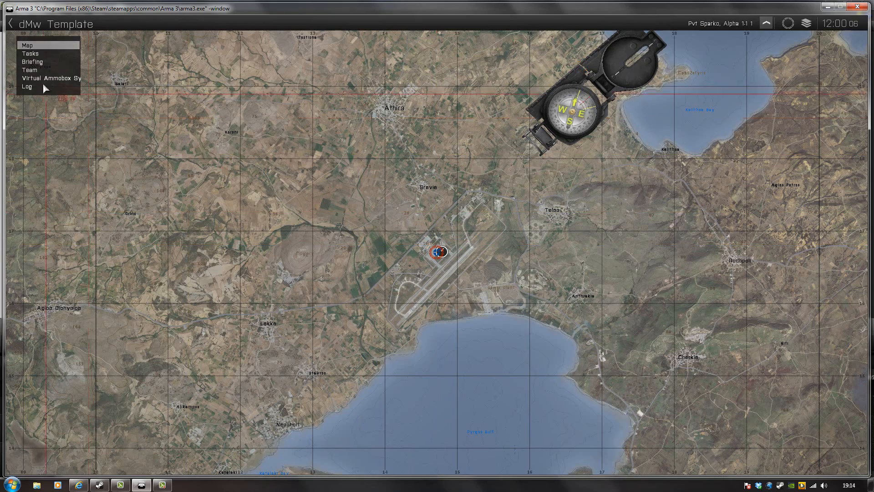
click(39, 54)
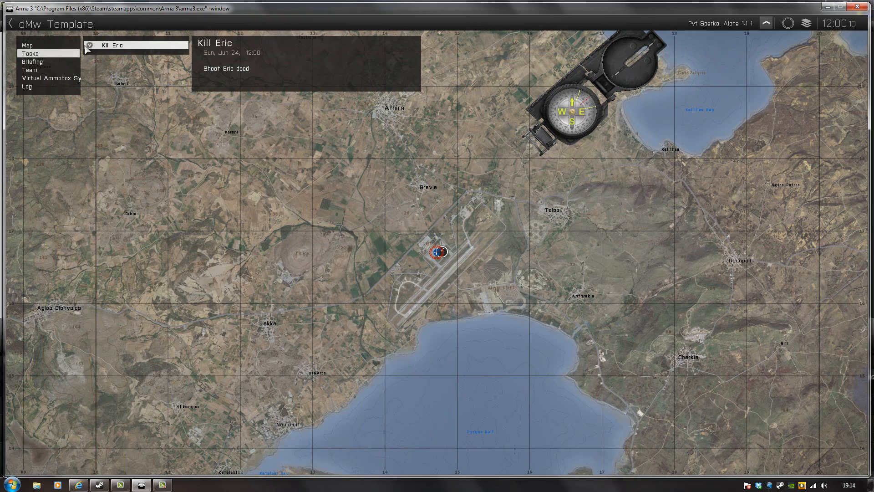
scroll(451, 250, up, 6)
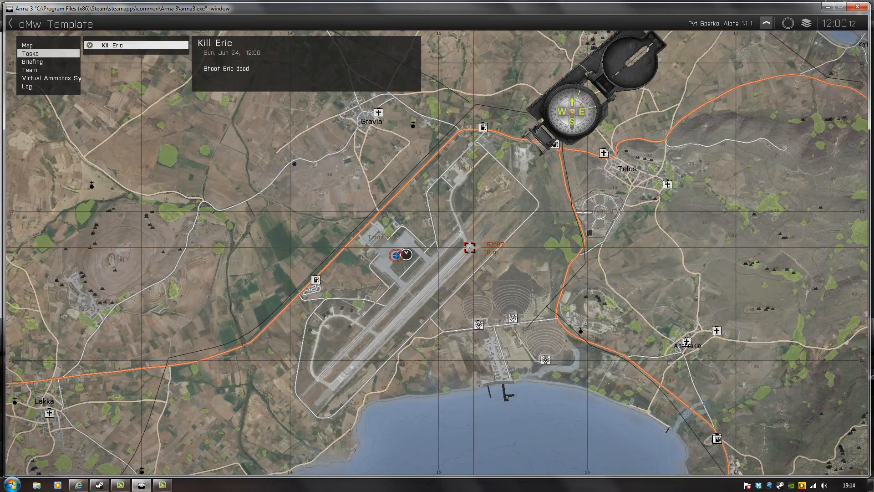
scroll(417, 241, up, 2)
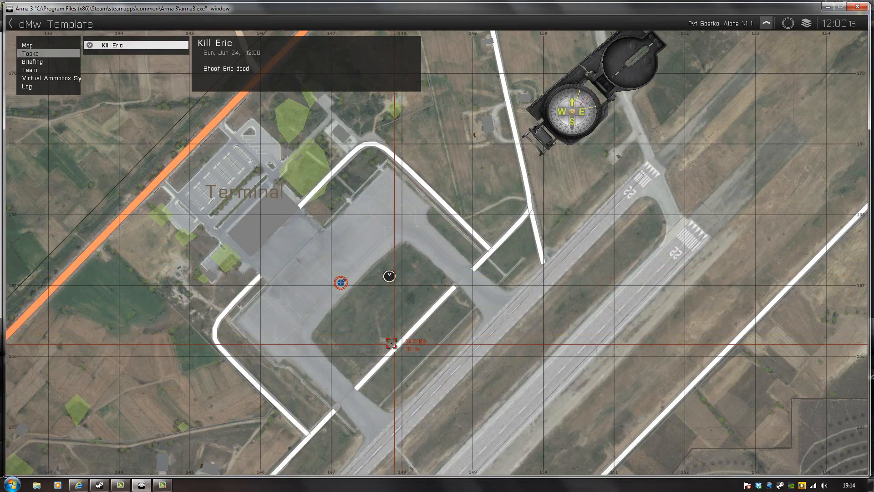
key(m)
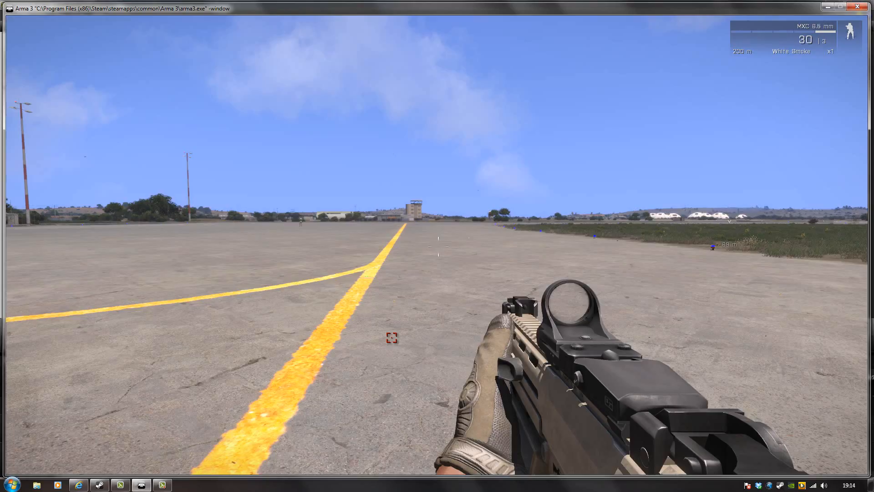
key(Escape)
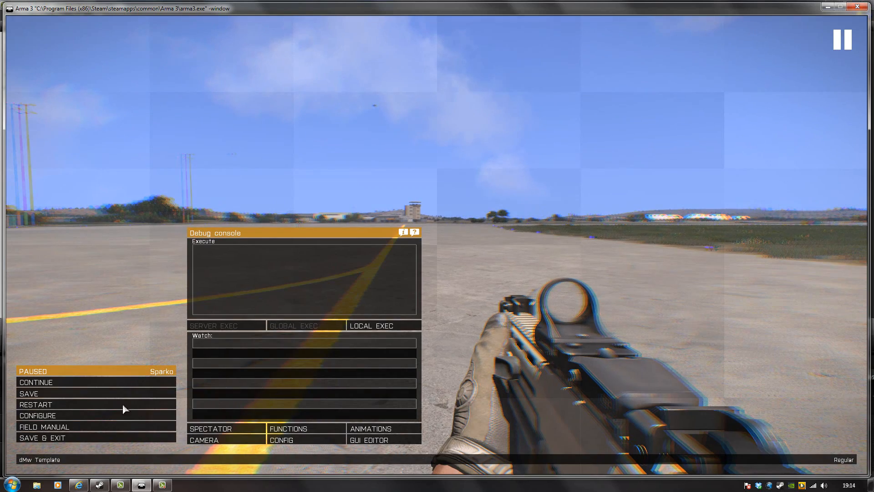
click(86, 437)
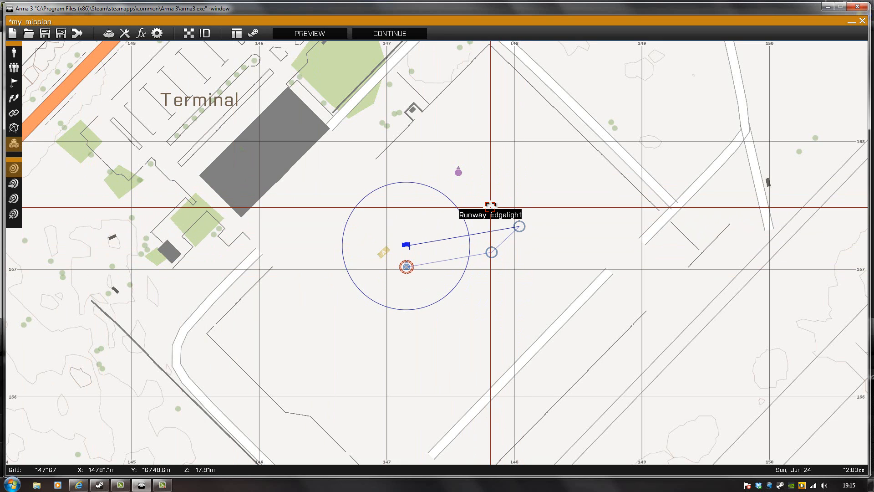
- Place a second Set Task State module with the state Succeeded, just southeast of the first one
double_click(534, 242)
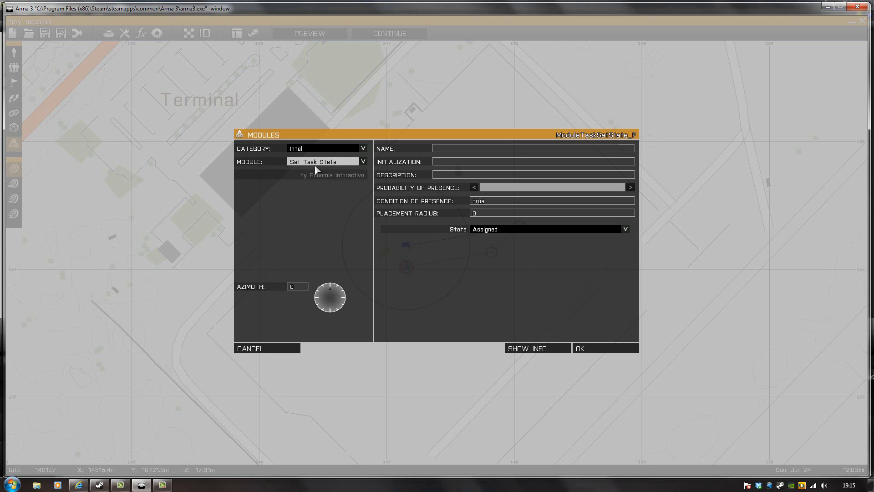
click(519, 230)
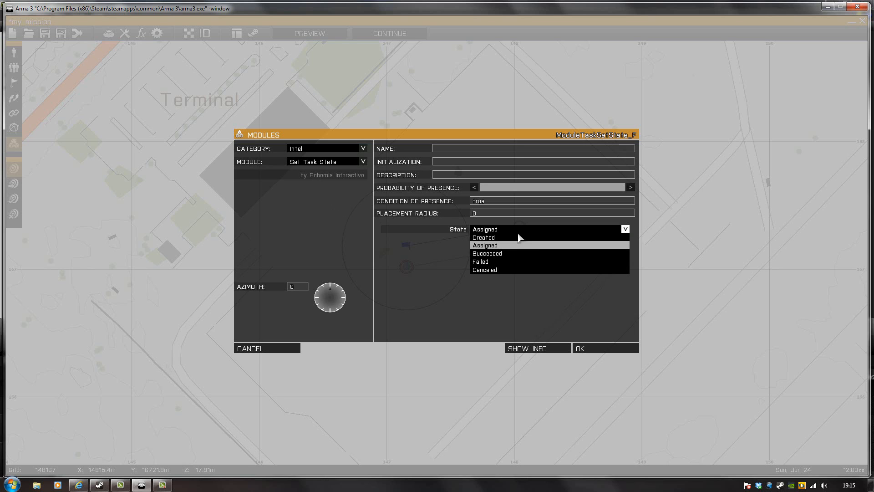
click(505, 254)
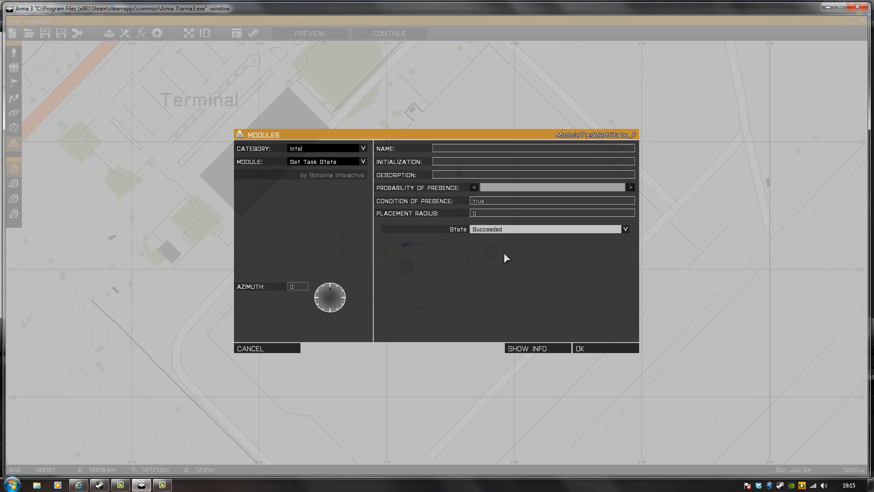
click(601, 347)
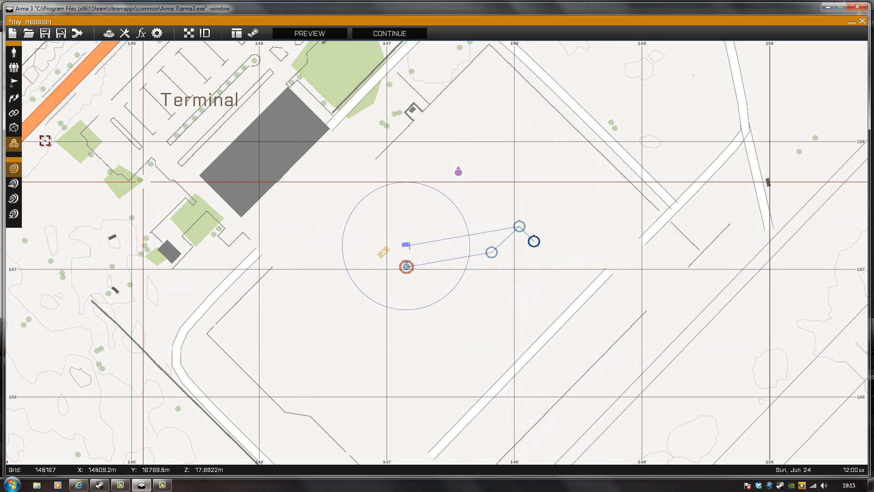
- Ungroup the Succeeded module from the first Set Task State module and move it northwest, just outside the trigger circle
click(14, 67)
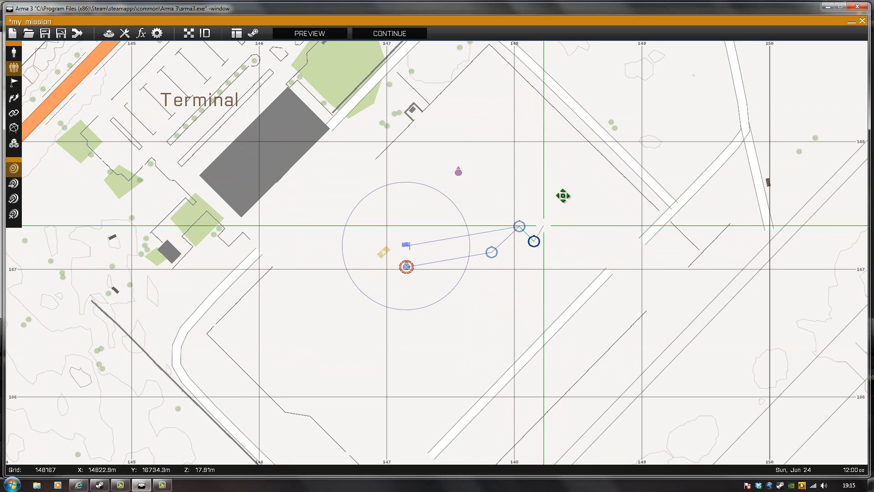
click(519, 227)
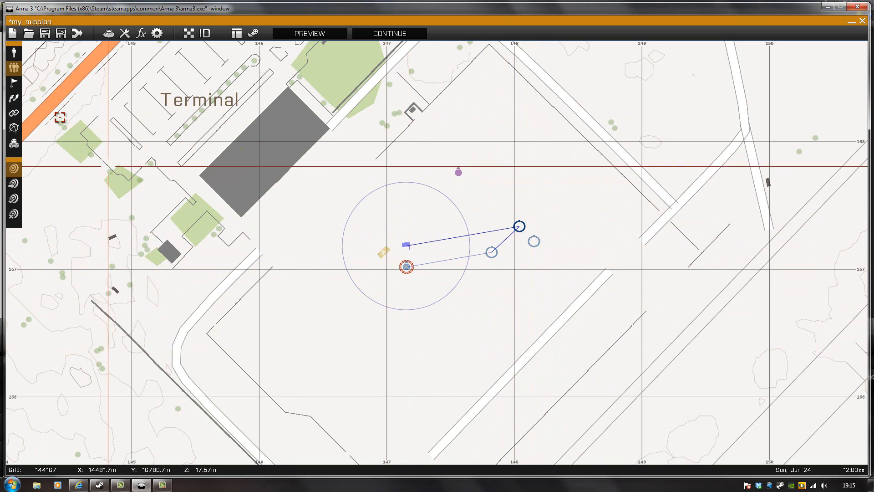
click(14, 53)
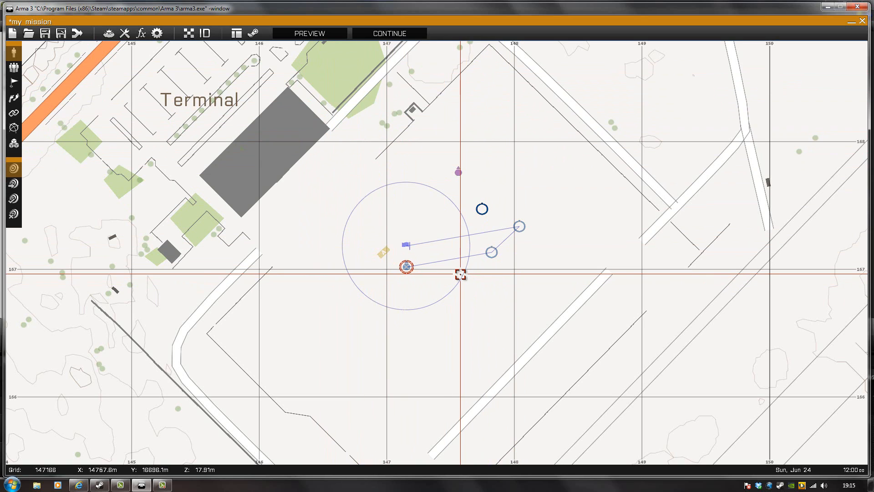
- Synchronize the Succeeded Set Task State module with the Create Task module
click(14, 114)
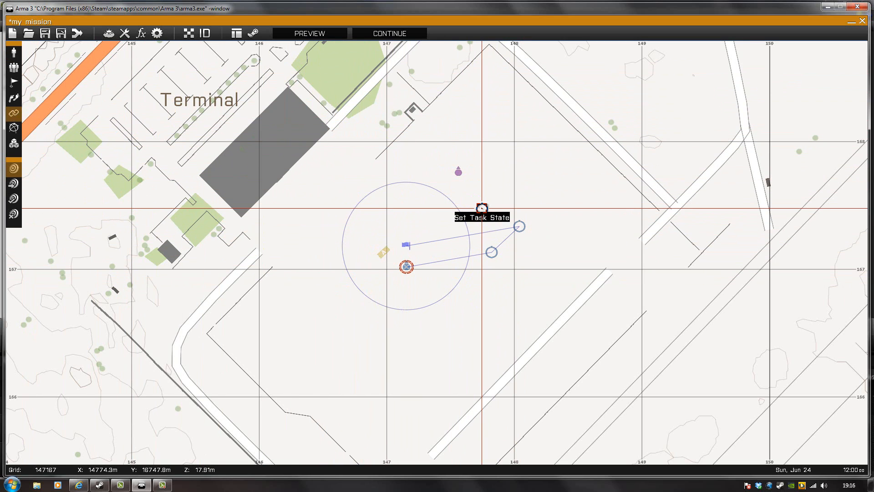
drag(482, 208, 492, 251)
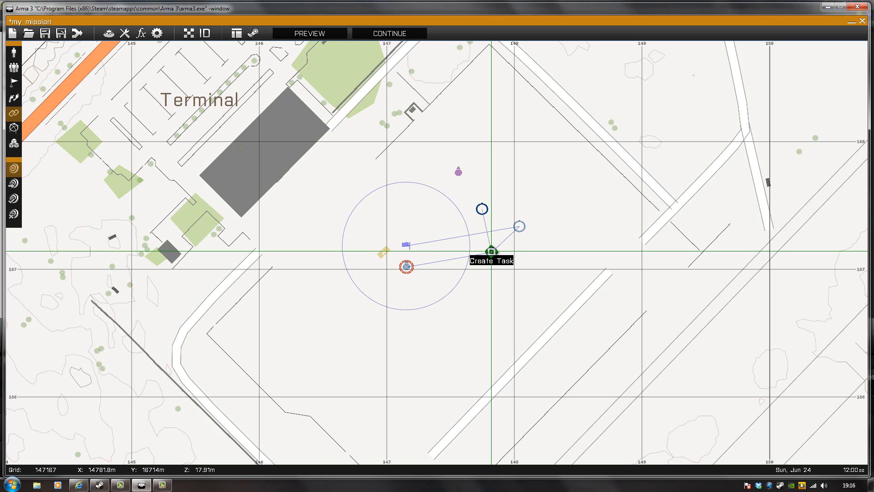
drag(491, 250, 491, 251)
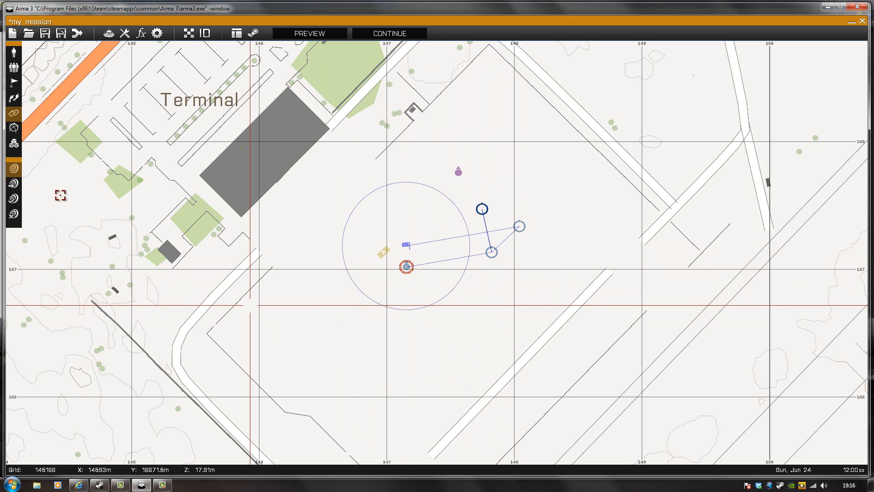
- Insert a trigger just northeast of Eric with axis A and axis B both set to 0
click(15, 84)
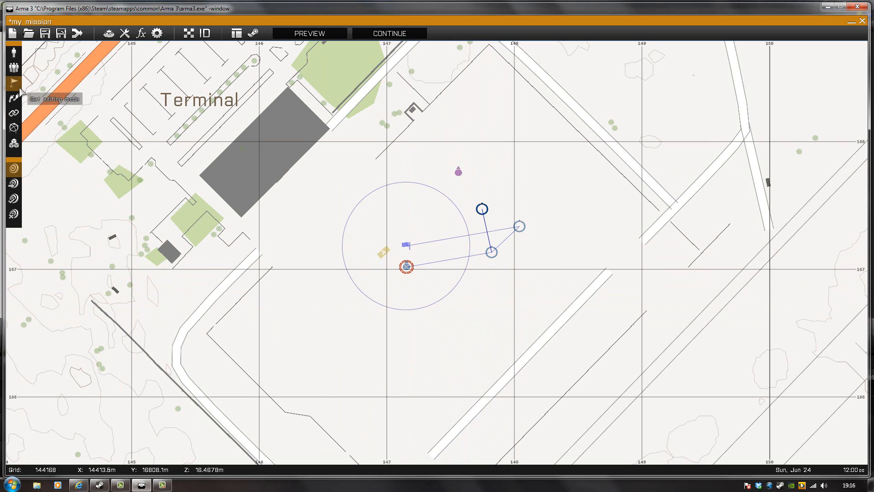
double_click(497, 149)
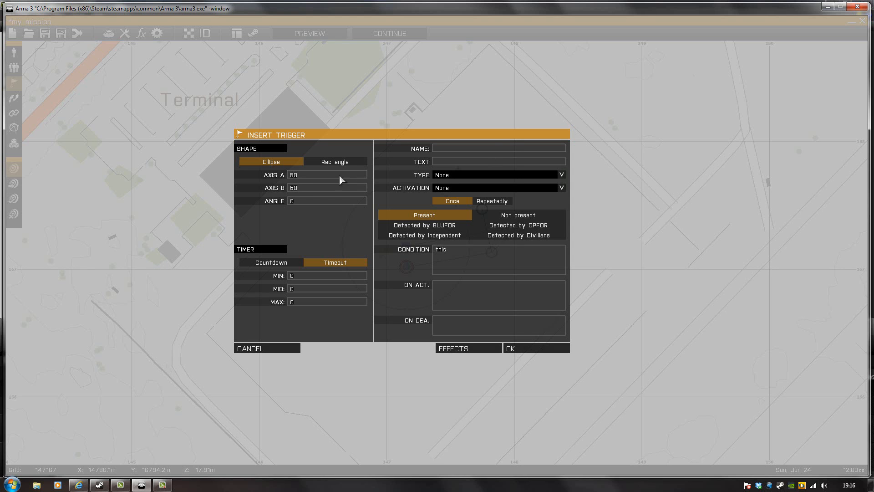
double_click(307, 174)
double_click(308, 188)
text(0)
click(522, 351)
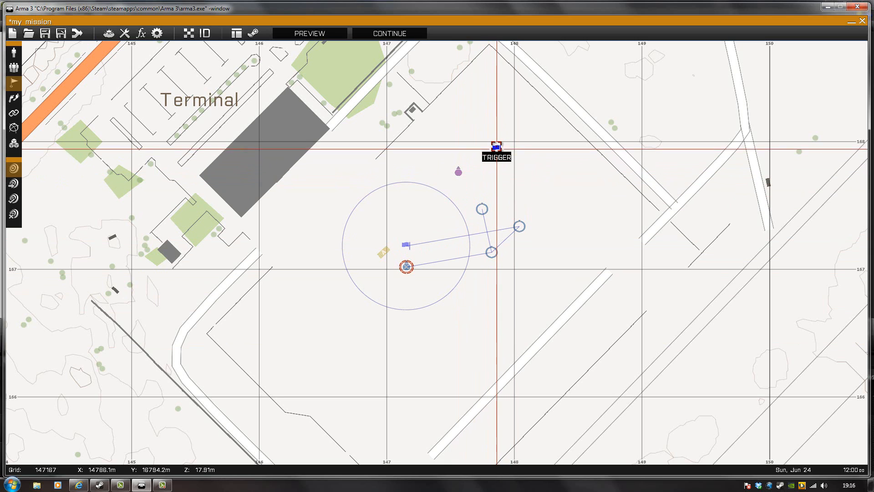
- Set the condition of the new trigger beside Eric to "!alive eric"
double_click(496, 147)
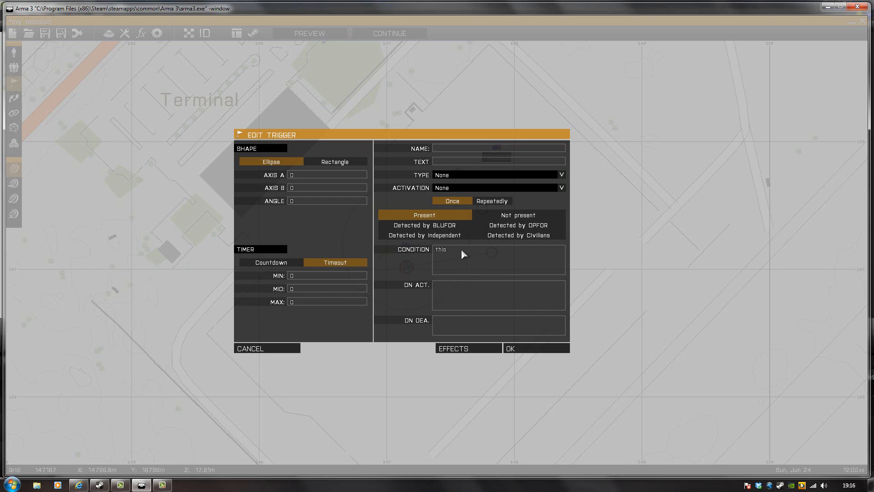
drag(473, 253, 379, 255)
key(BackSpace)
text(!alive eric)
click(510, 349)
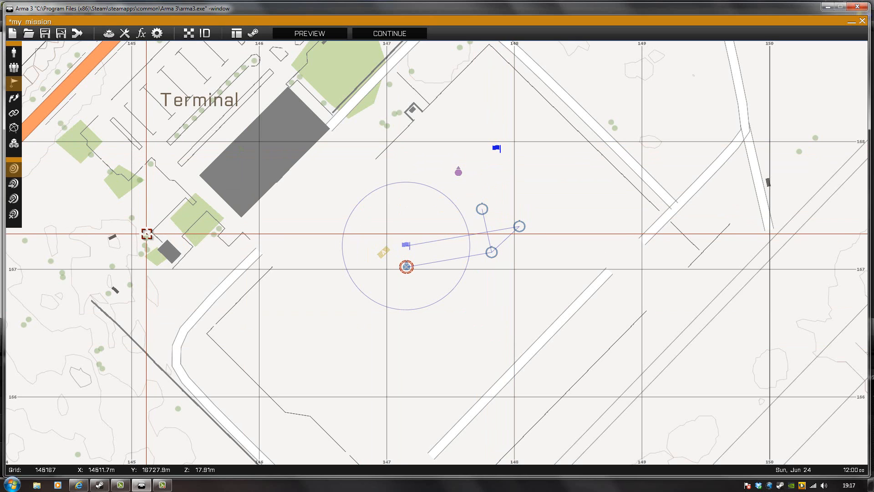
- Synchronize the "!alive eric" trigger with the Succeeded Set Task State module and with Eric
click(15, 114)
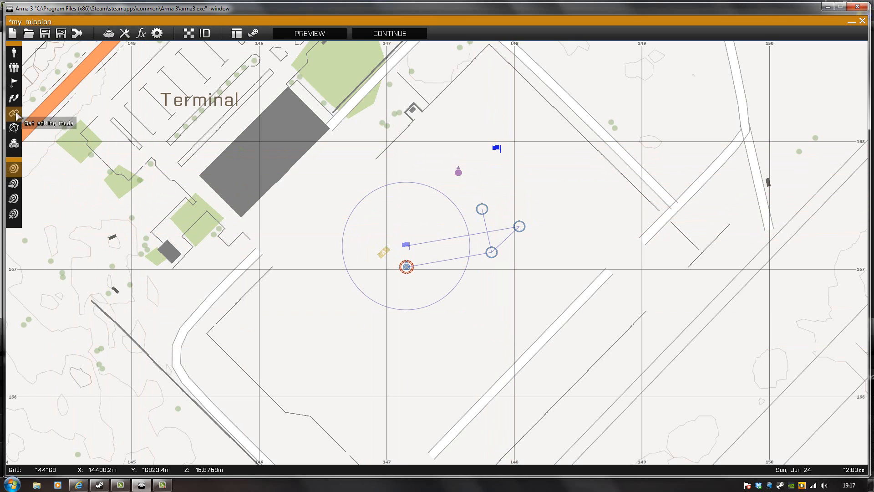
drag(500, 149, 482, 208)
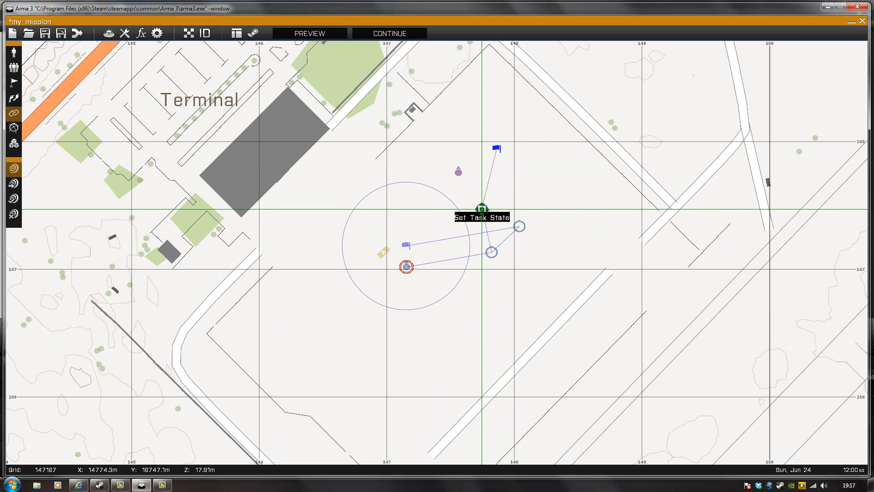
drag(482, 209, 483, 209)
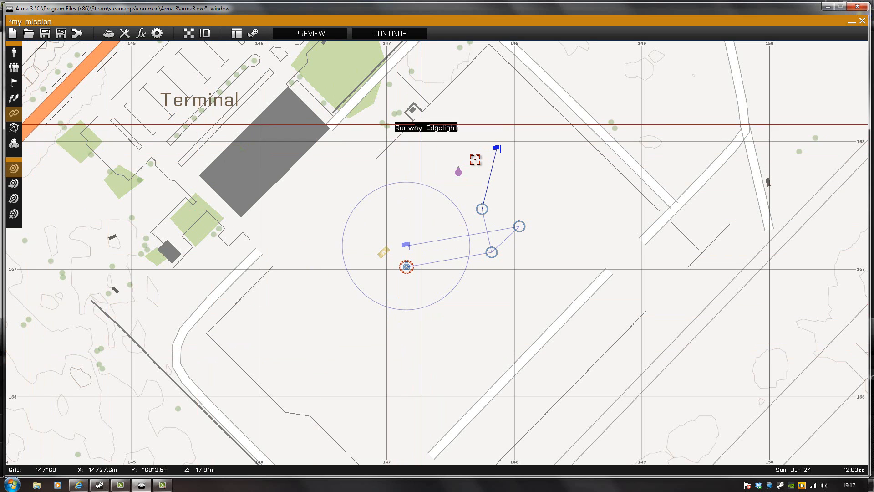
drag(458, 172, 497, 149)
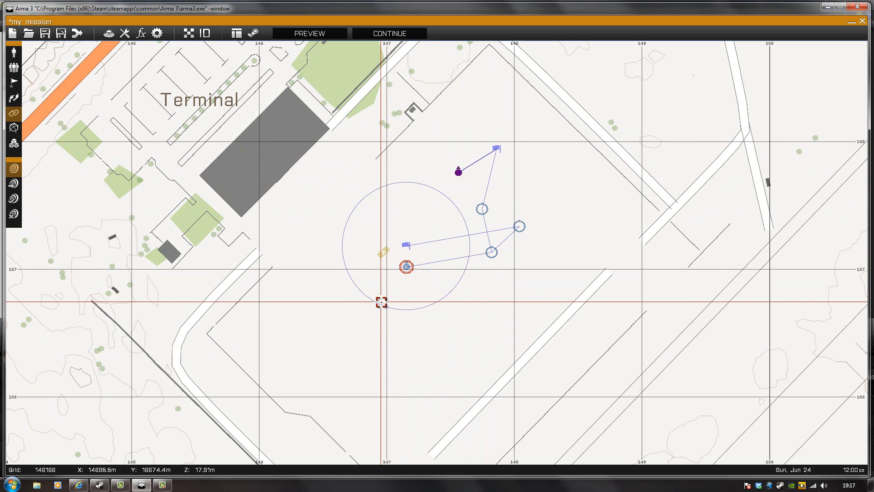
- Preview the mission and check the Kill Eric task in the in-game map's task list
click(307, 36)
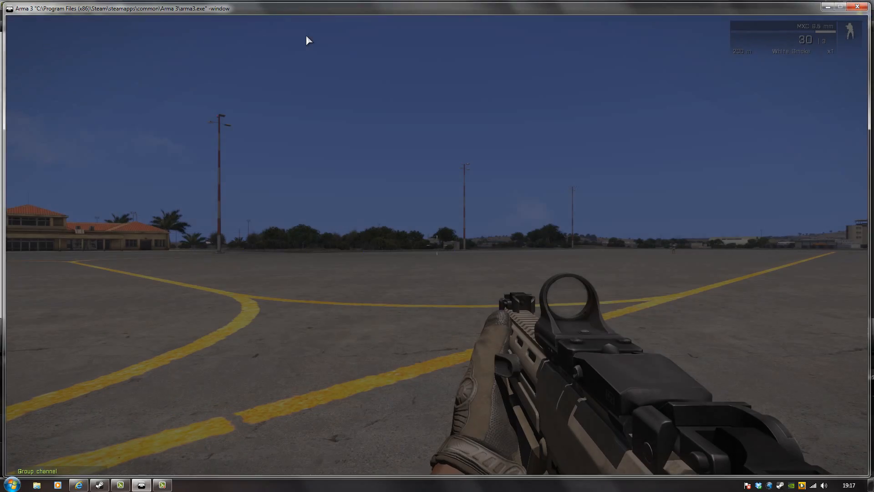
key(ctrl)
key(ctrl)
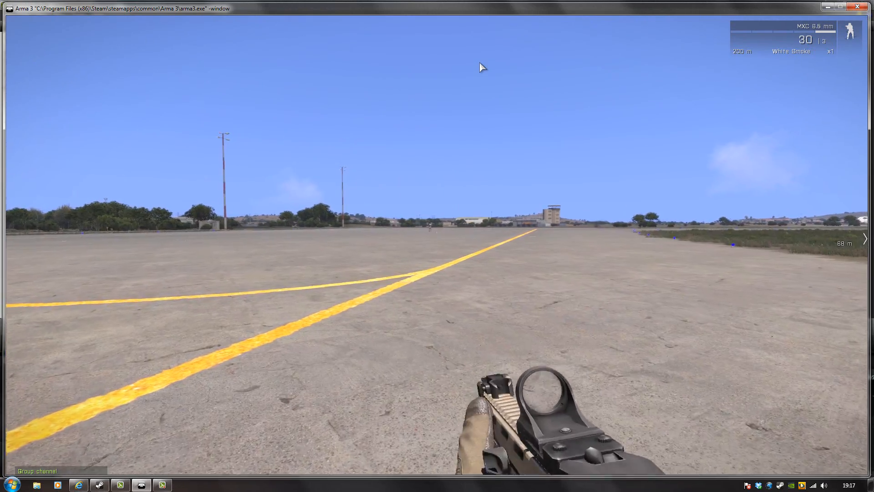
key(w)
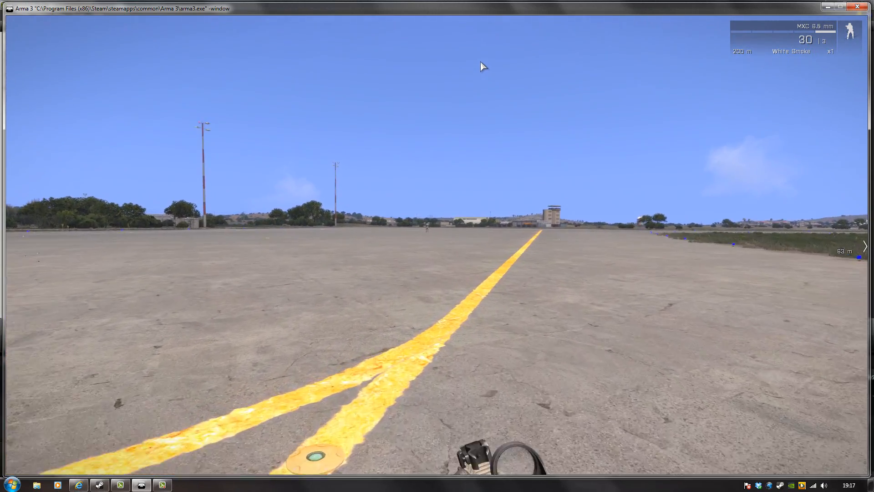
key(m)
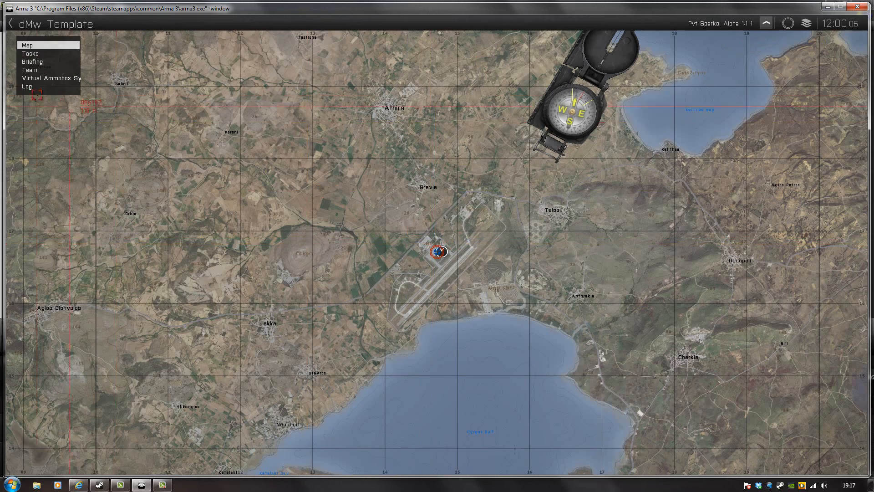
click(30, 53)
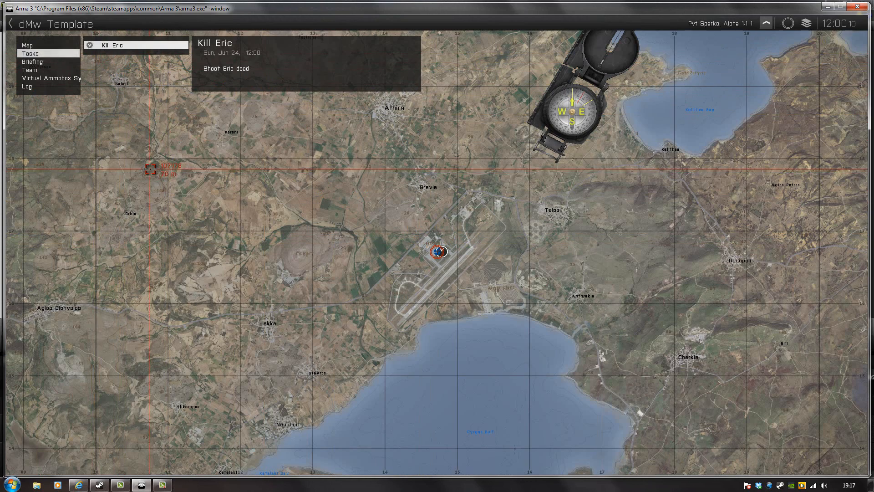
key(m)
- Walk up to Eric in third-person view, shoot him to test task completion, and return to the editor
key(w)
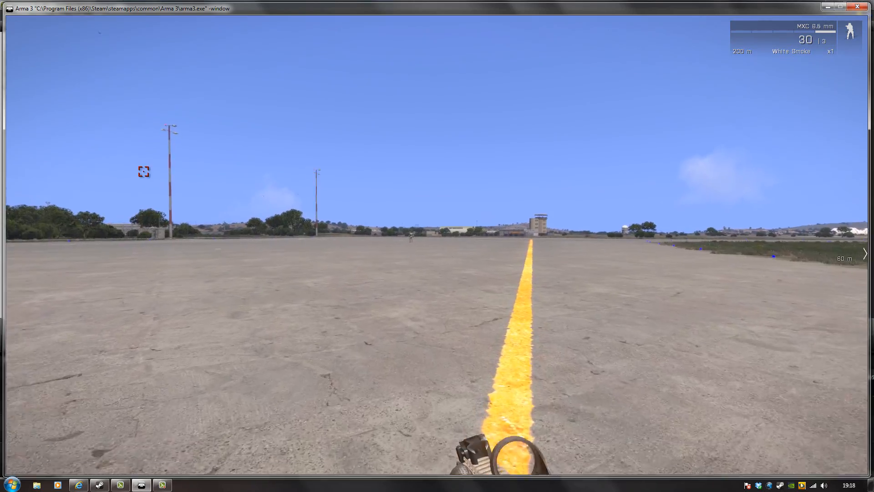
key(KP_Enter)
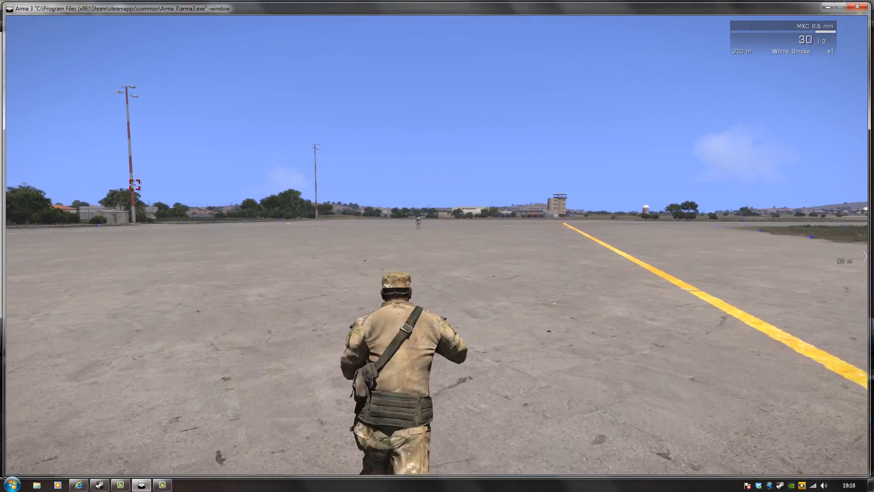
key(w)
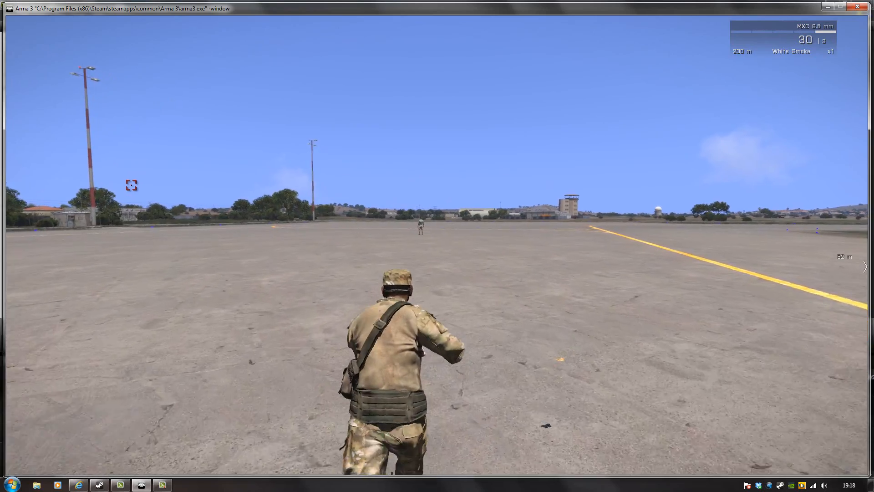
key(w)
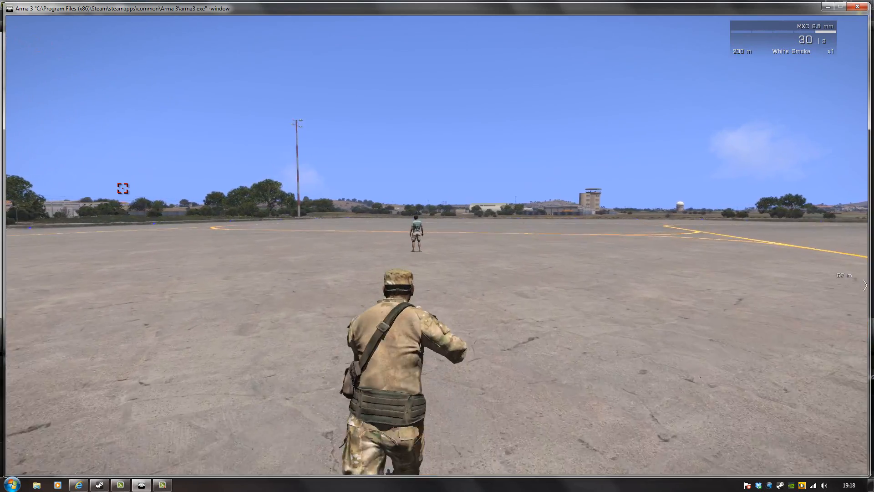
key(w)
right_click(436, 245)
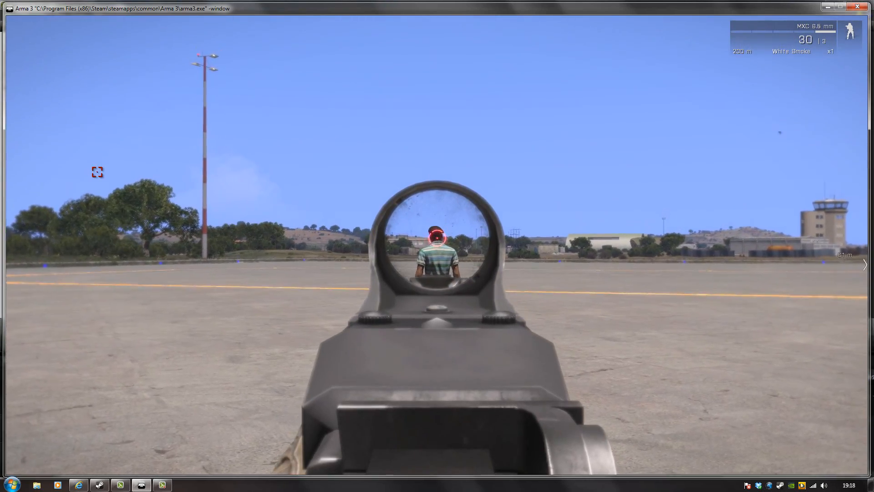
click(437, 246)
right_click(437, 246)
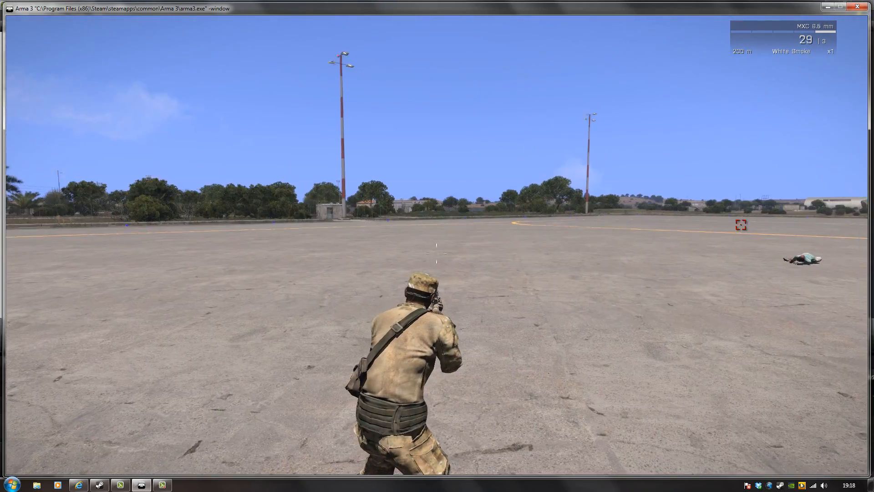
key(Escape)
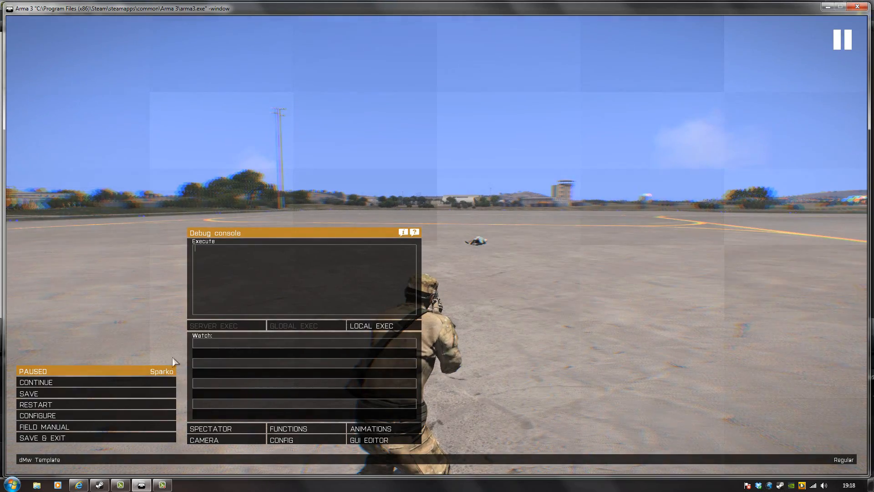
click(43, 438)
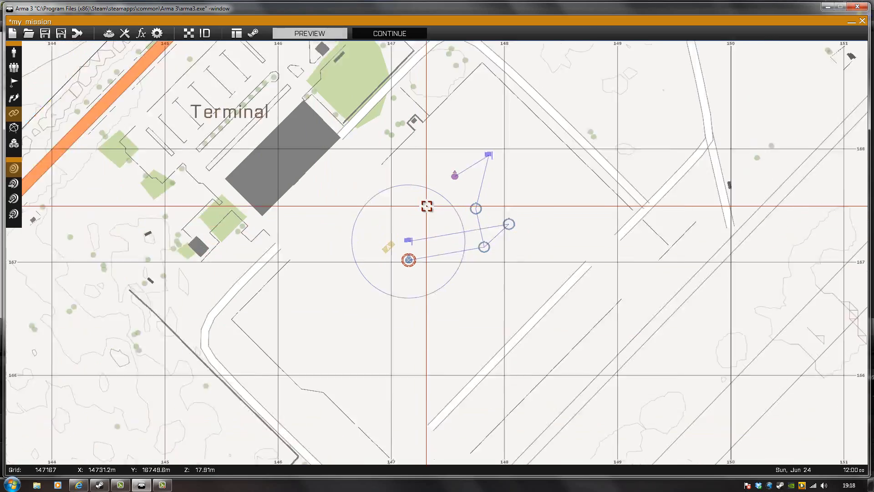
- Move both Set Task State modules side by side, just northeast of the Create Task module
scroll(447, 201, up, 5)
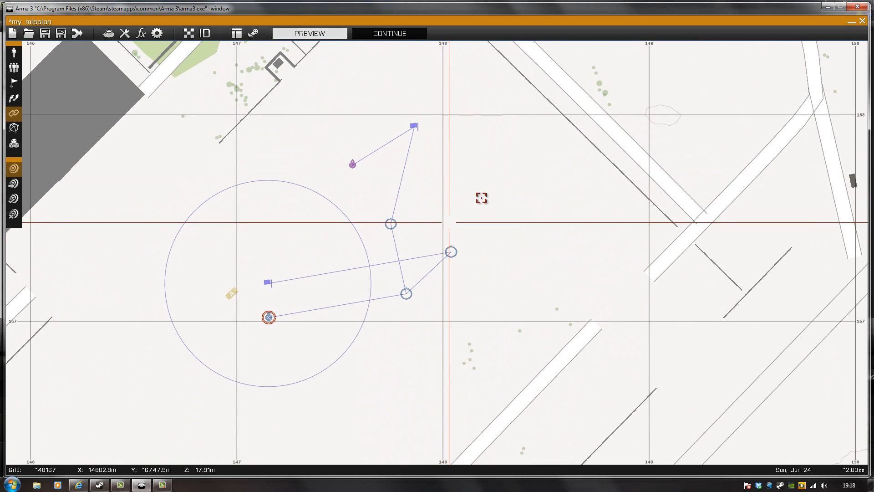
click(13, 52)
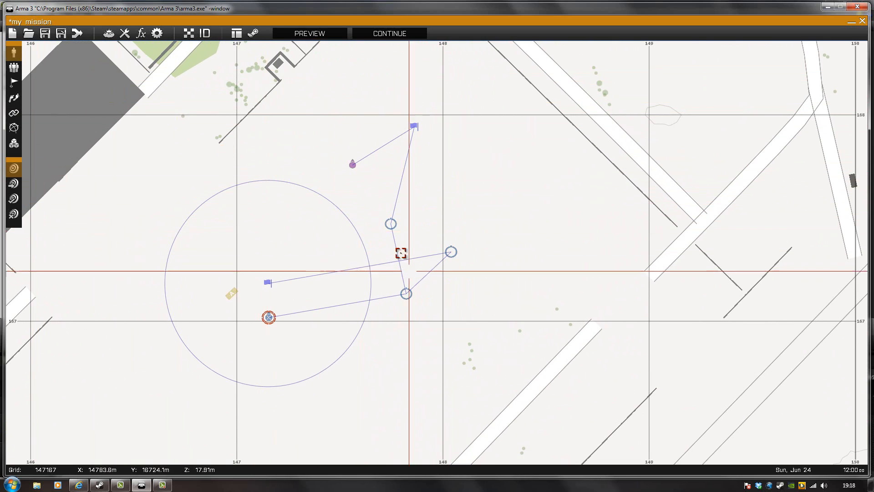
drag(392, 223, 475, 281)
drag(448, 251, 416, 269)
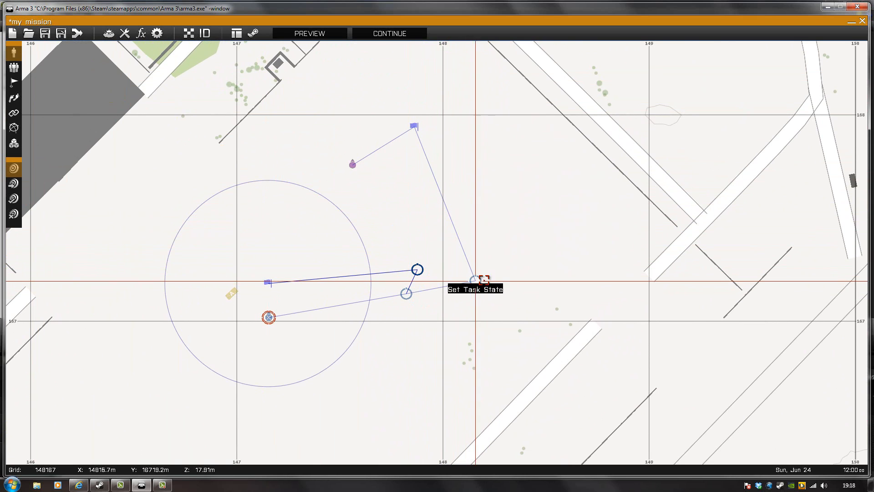
drag(475, 280, 443, 270)
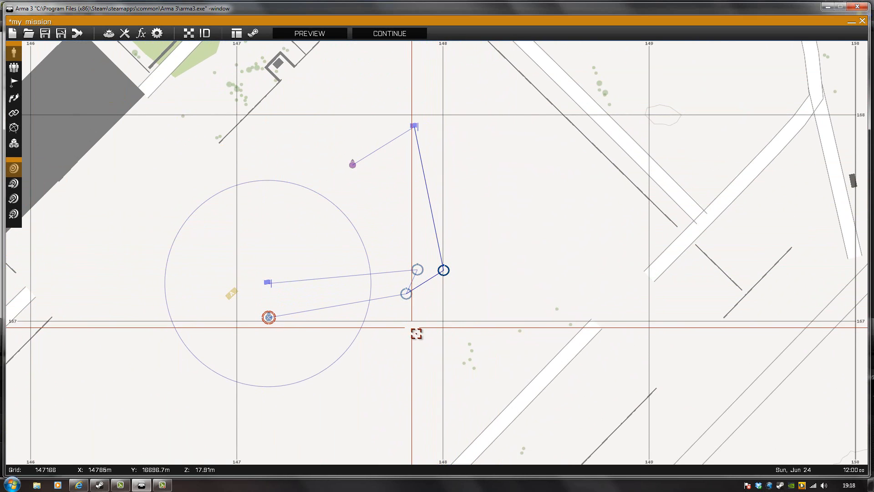
- Insert a 10 by 10 elliptical trigger northwest of Eric, activated once by BLUFOR being present
scroll(417, 335, down, 2)
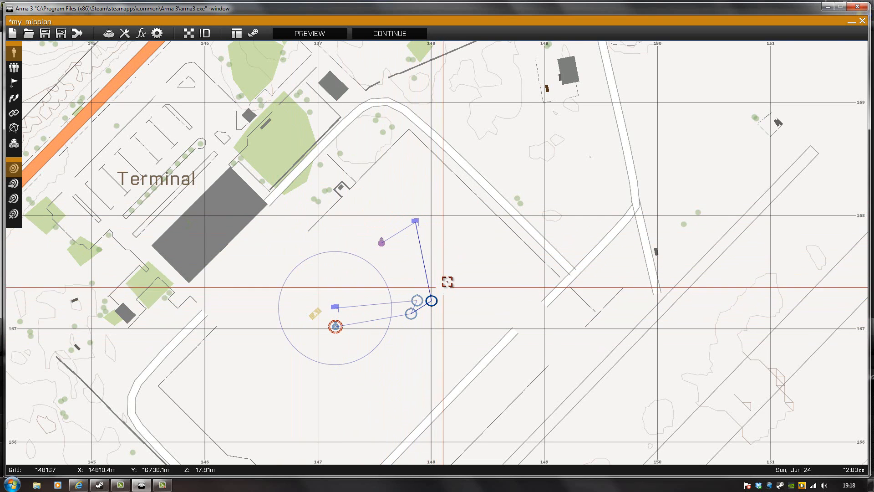
scroll(447, 282, down, 1)
scroll(447, 282, up, 2)
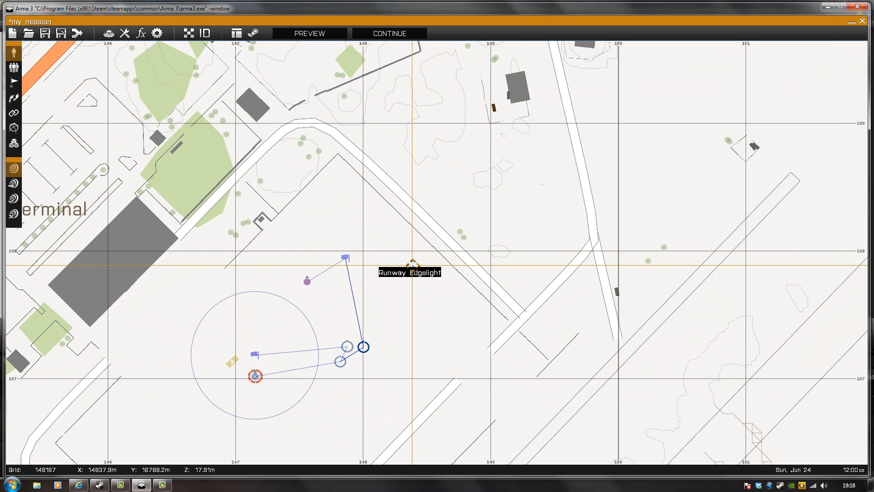
right_drag(412, 265, 386, 217)
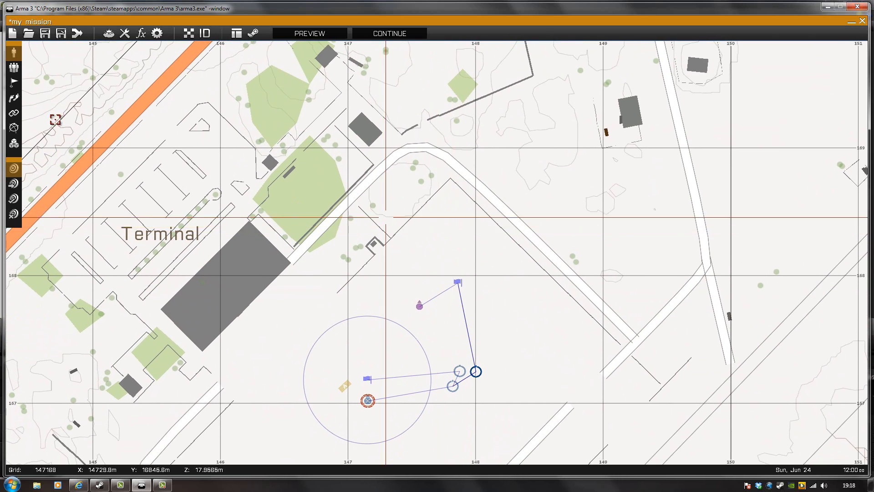
click(14, 83)
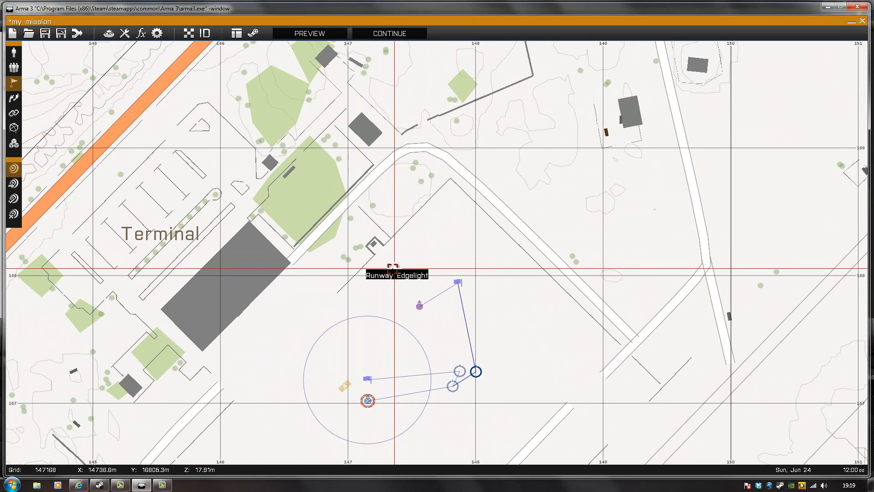
double_click(387, 269)
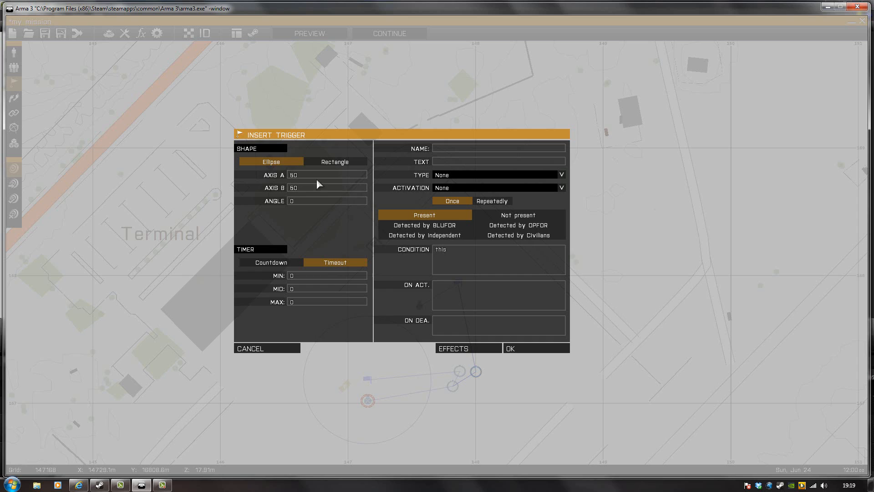
drag(306, 178, 278, 181)
click(476, 187)
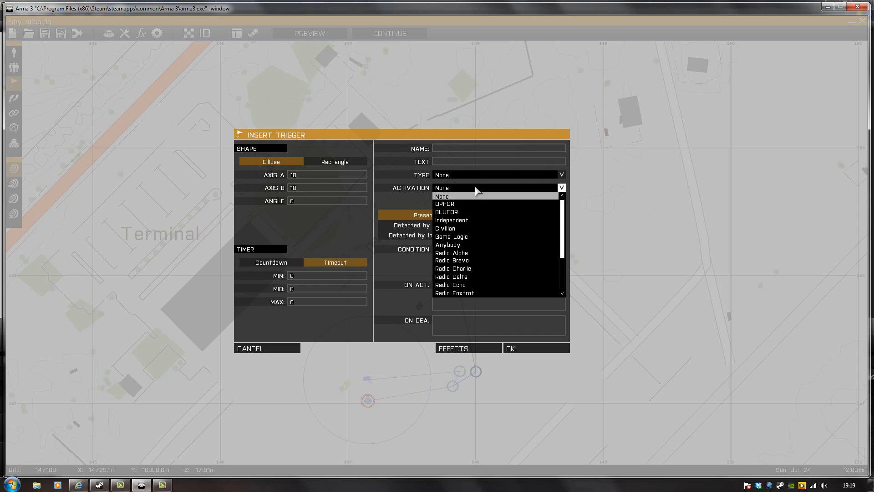
click(474, 212)
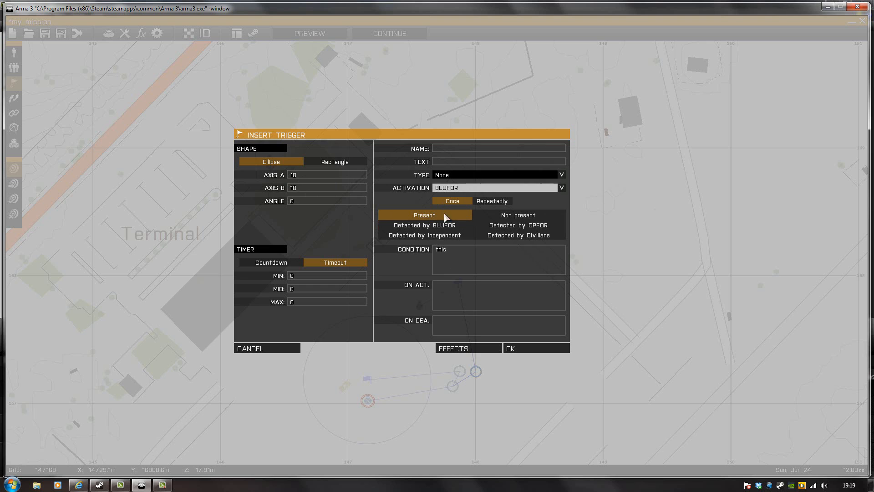
click(536, 353)
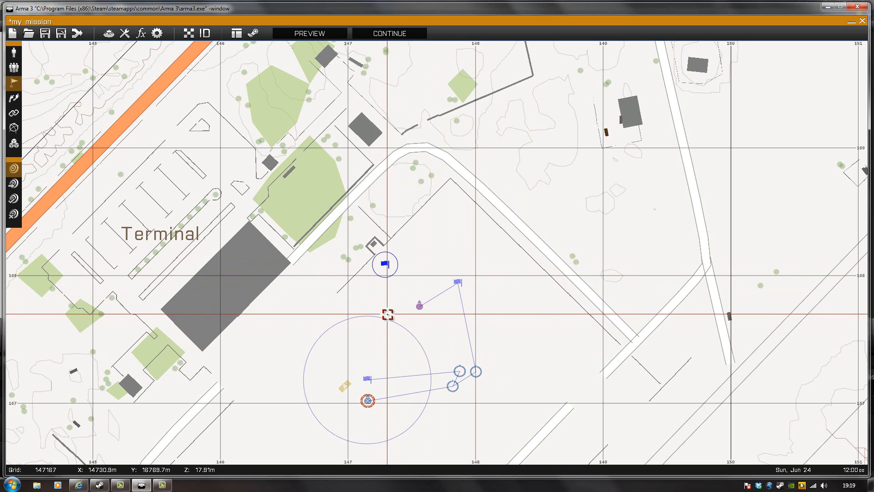
- Move the 10 by 10 BLUFOR trigger slightly north, beside the small walled building
click(14, 52)
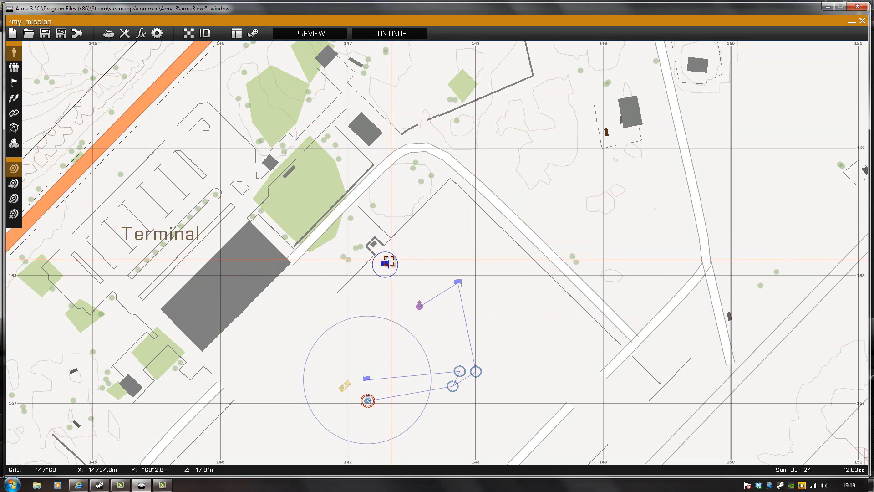
drag(385, 263, 383, 252)
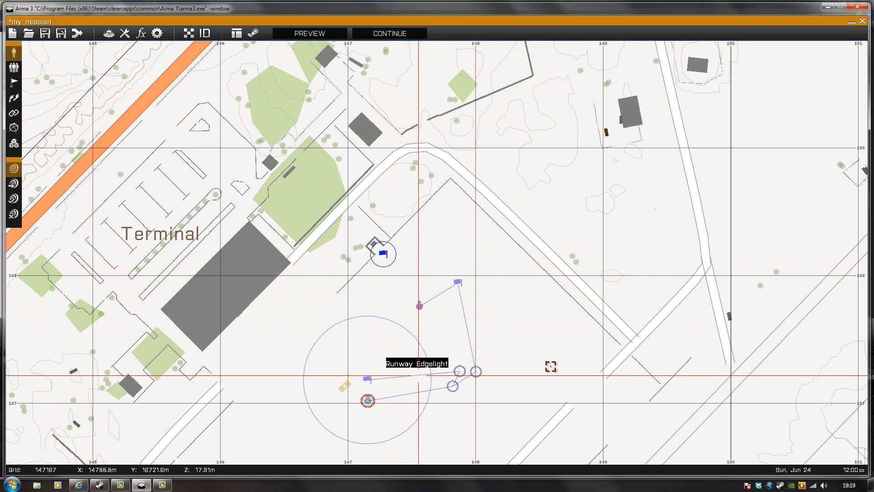
- Insert a Create Task module northwest of the existing modules with task ID Task2 and title and description "Get to rondevous point"
right_drag(588, 307, 518, 306)
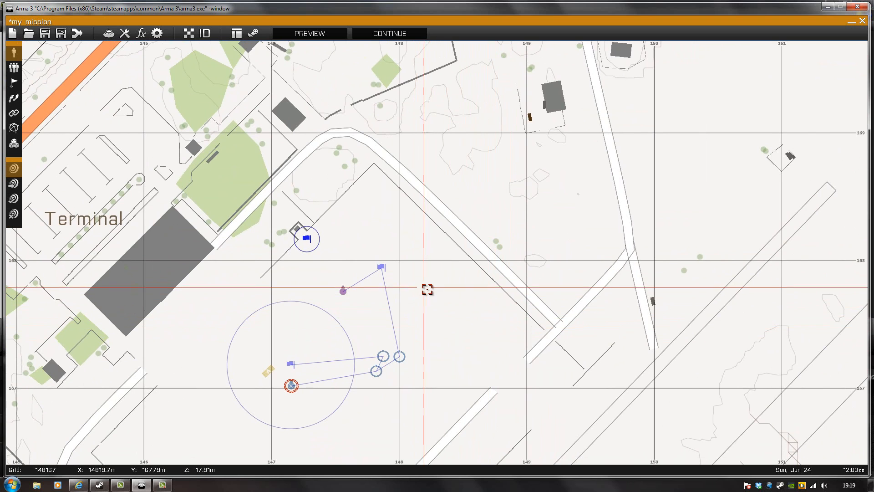
click(15, 145)
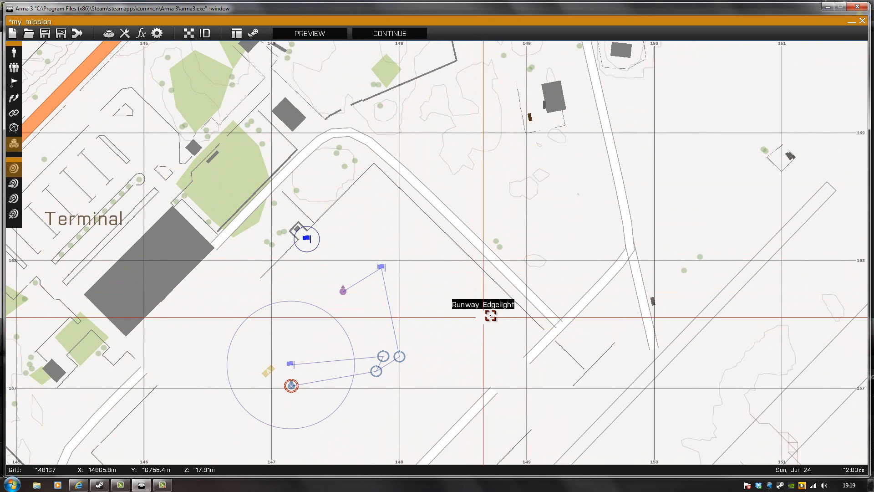
double_click(366, 342)
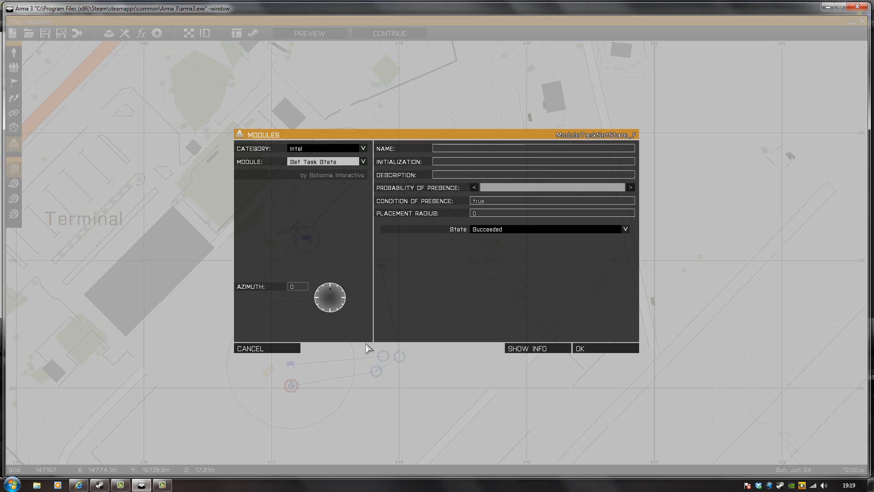
click(322, 162)
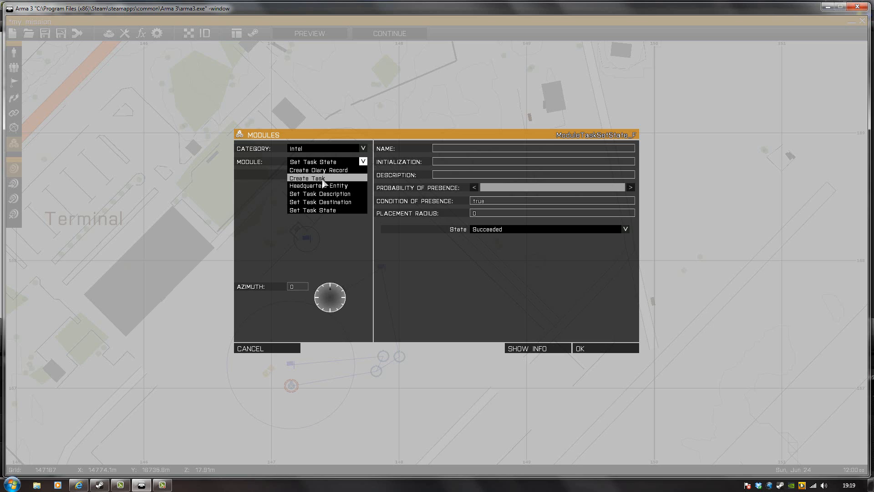
click(304, 179)
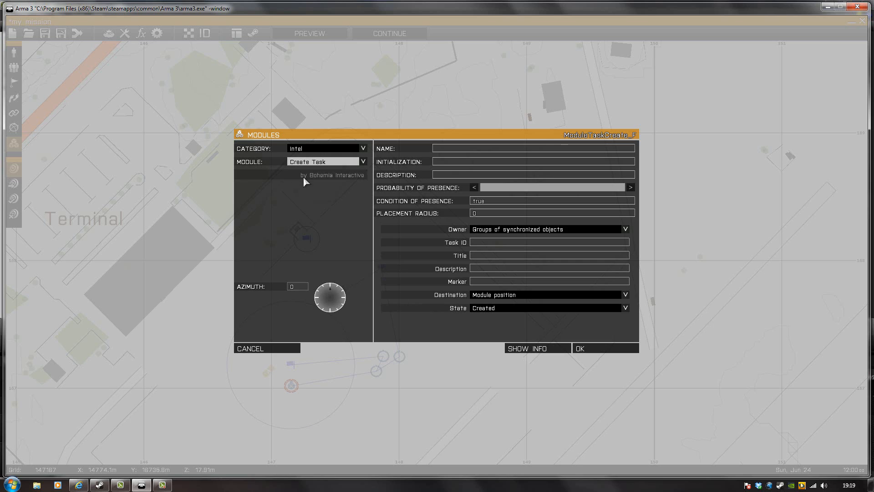
click(480, 242)
text(Task2)
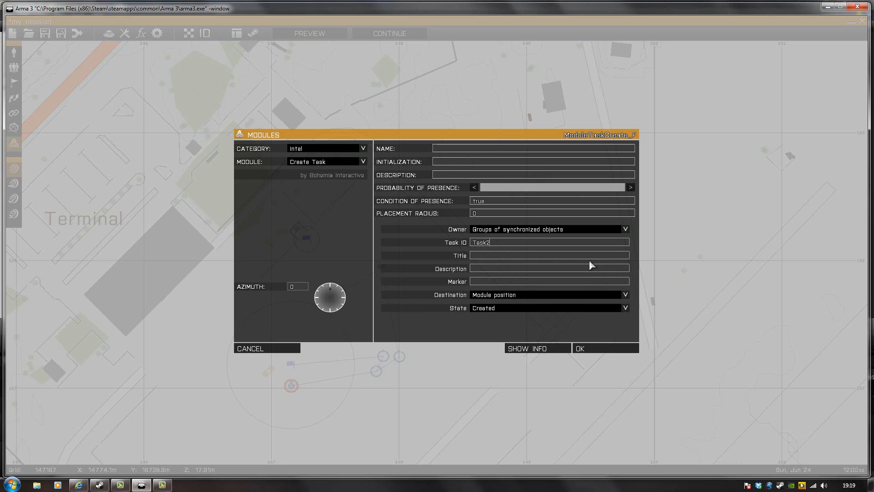
key(Tab)
text(Get to rondevous point)
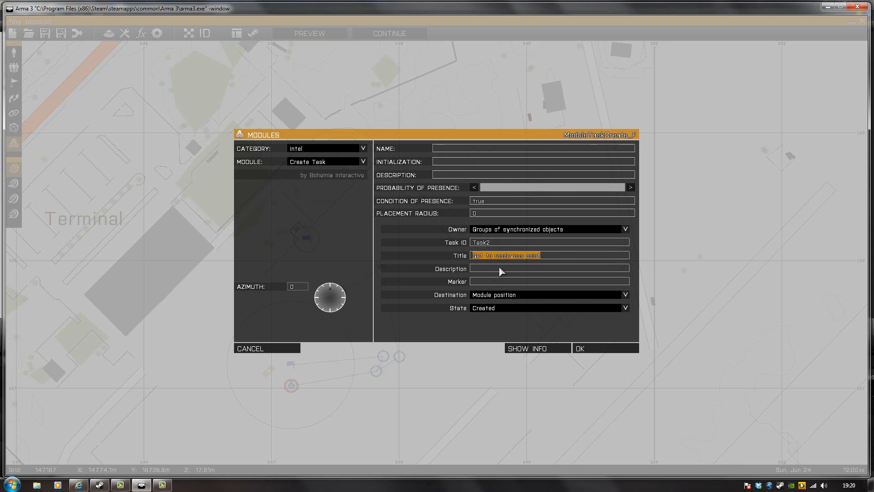
text(Get to rondevous point)
click(592, 351)
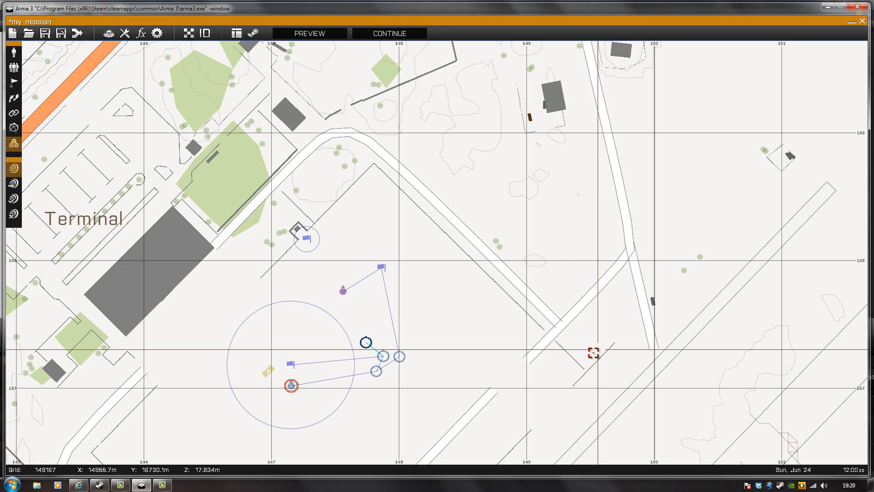
- Ungroup the Task2 Create Task module from the neighbouring module and synchronize it with the Officer unit
scroll(441, 378, up, 5)
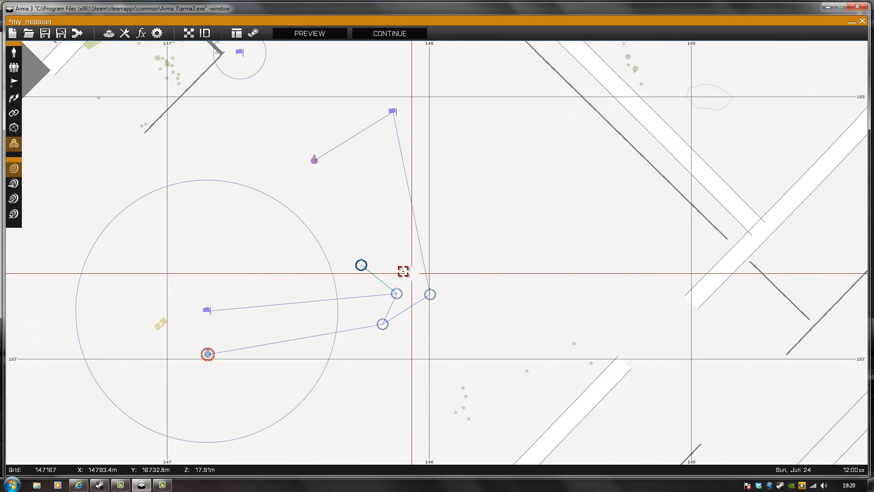
click(15, 69)
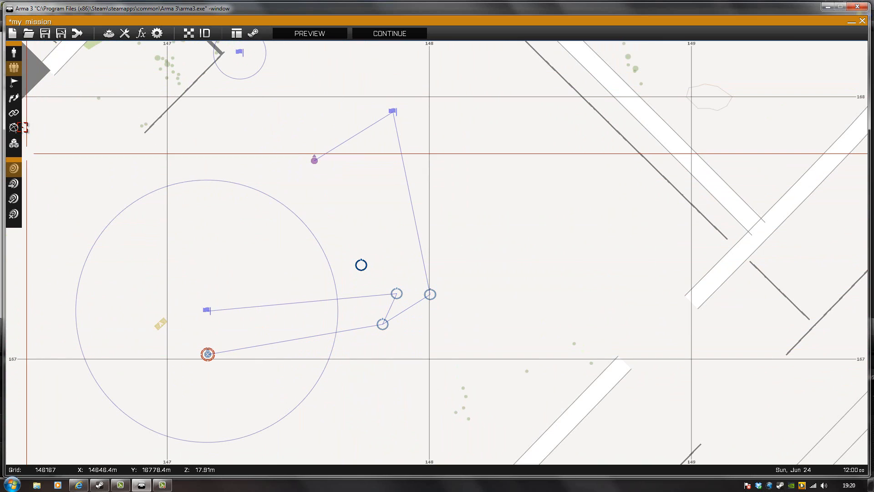
click(13, 114)
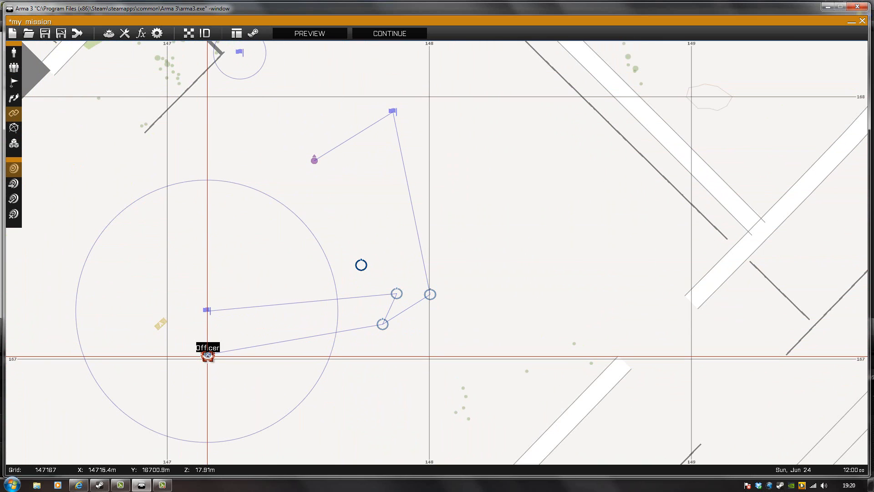
drag(208, 354, 361, 264)
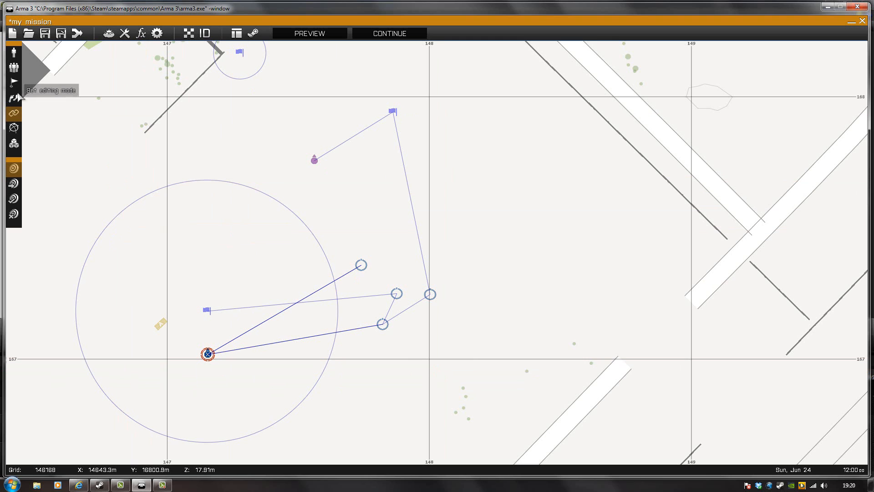
- Insert a Set Task State module with state Assigned just north of the Task2 Create Task module
click(14, 143)
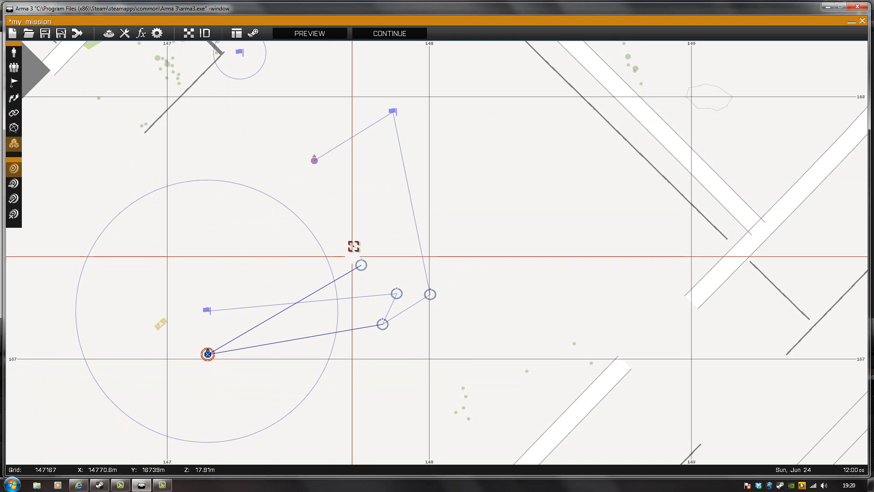
double_click(351, 235)
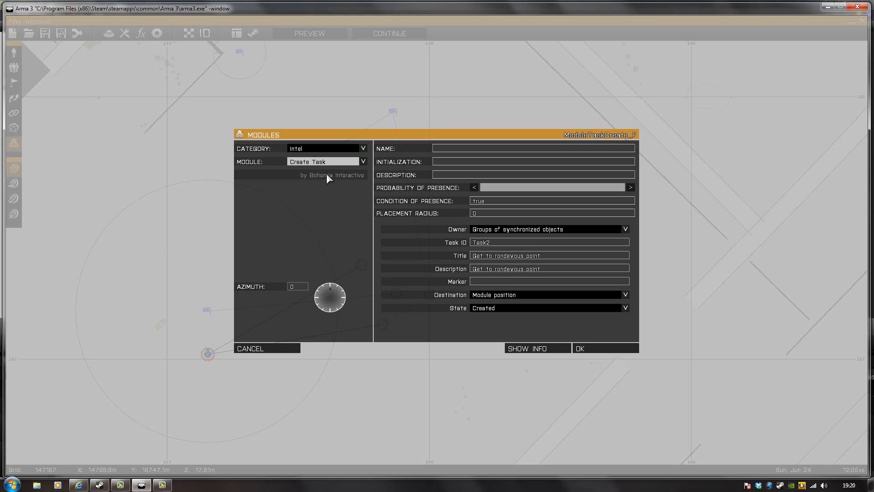
click(320, 162)
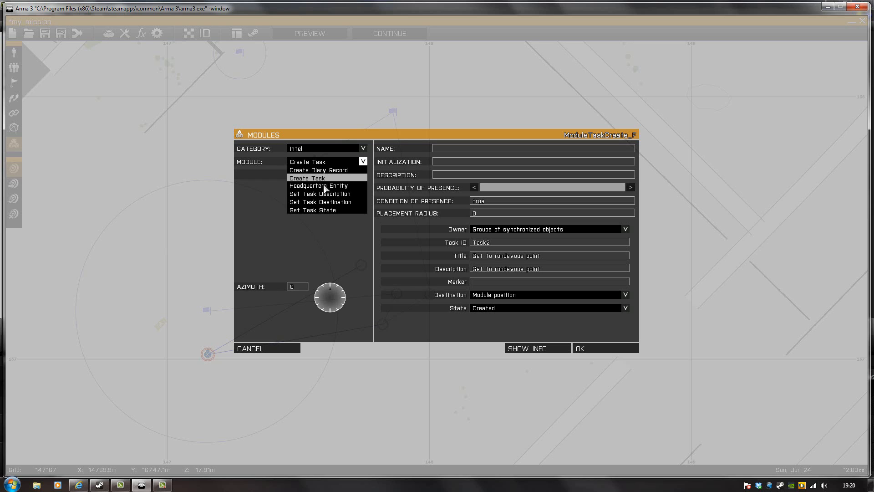
click(325, 211)
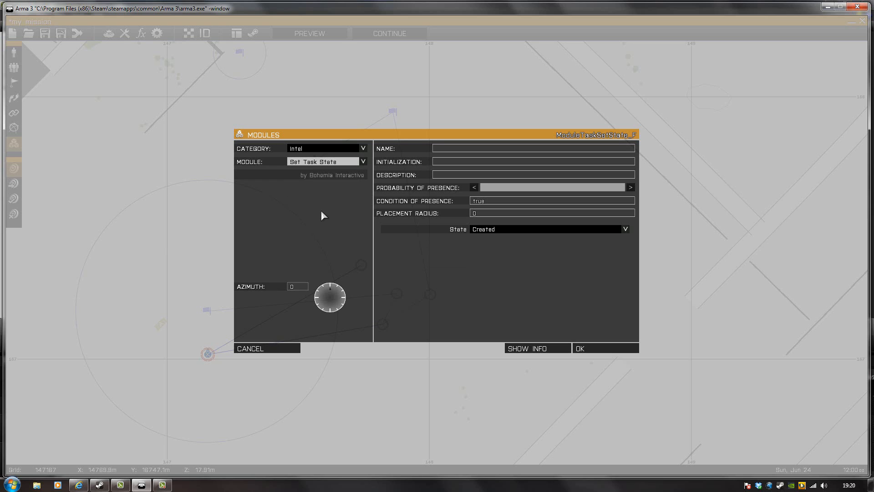
click(515, 229)
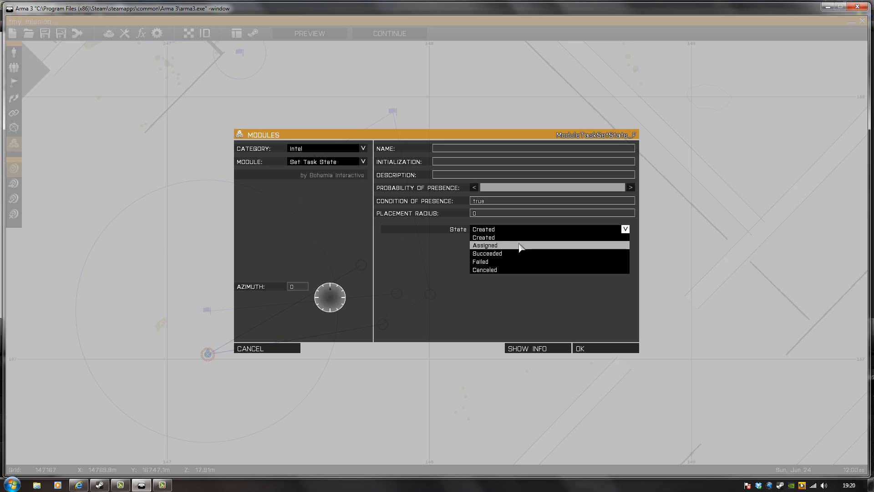
click(520, 247)
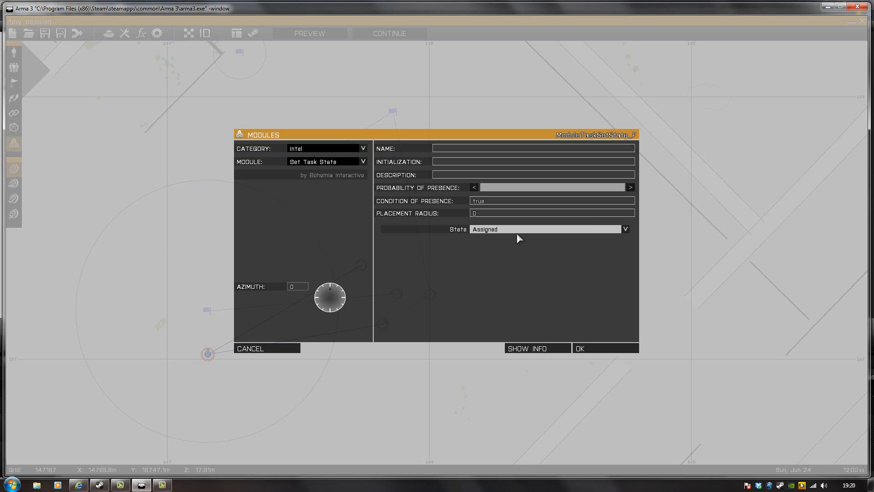
click(604, 352)
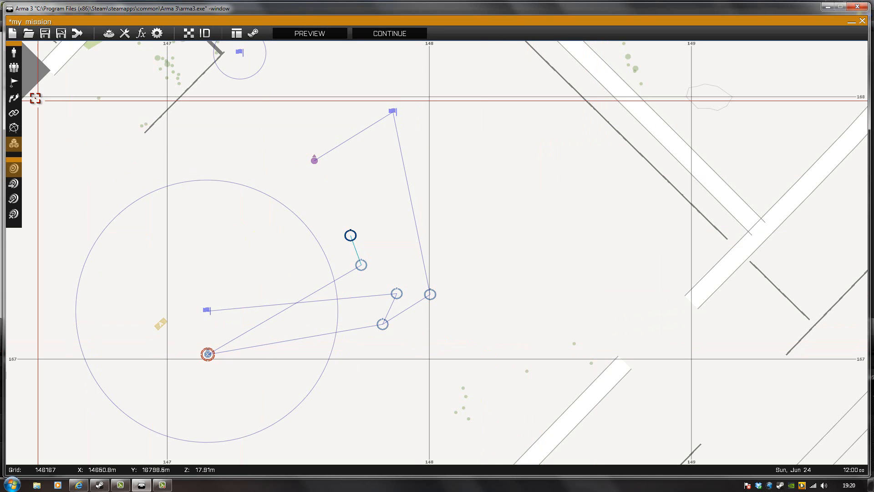
- Ungroup the Assigned Set Task State module and synchronize it with both the Task2 Create Task module and the trigger linked to Eric
click(13, 68)
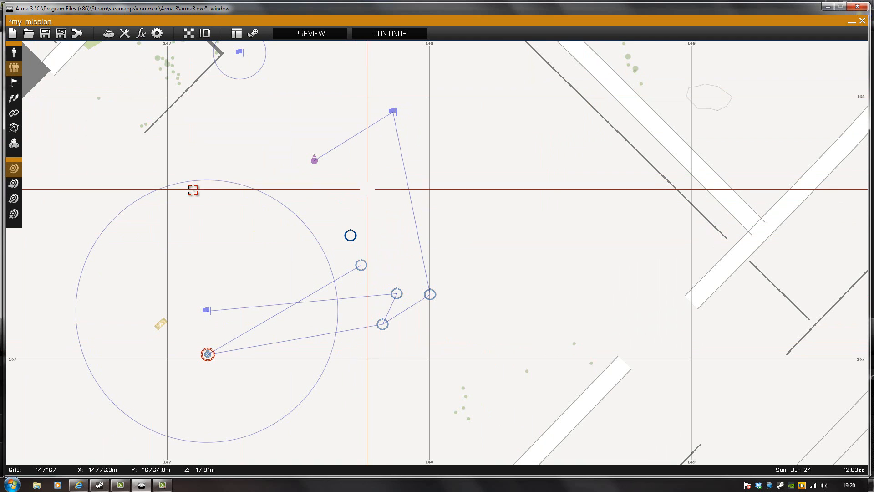
click(14, 144)
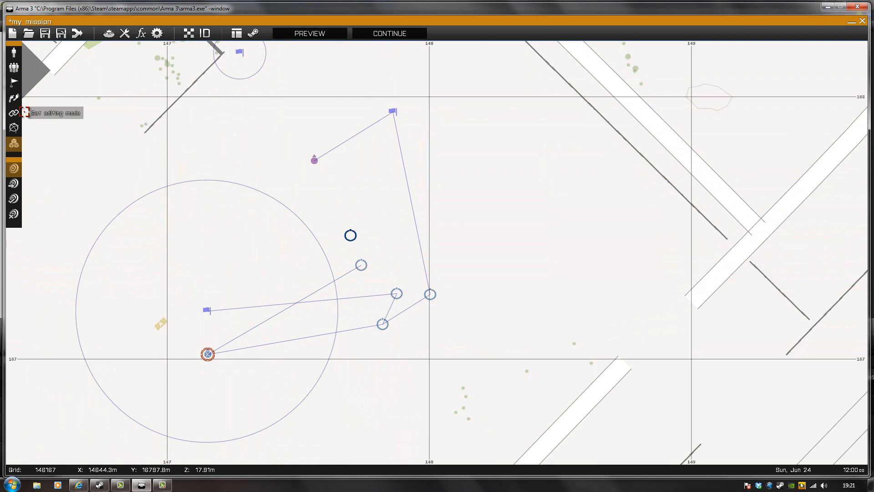
click(16, 114)
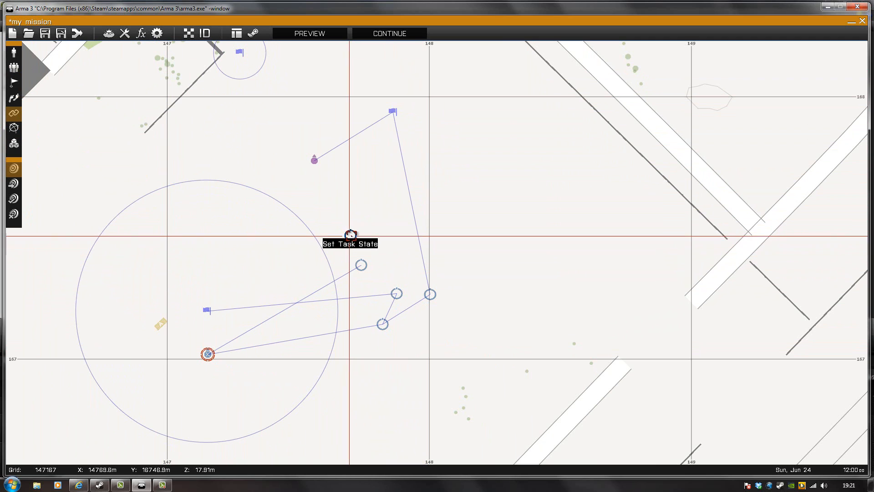
drag(348, 235, 360, 265)
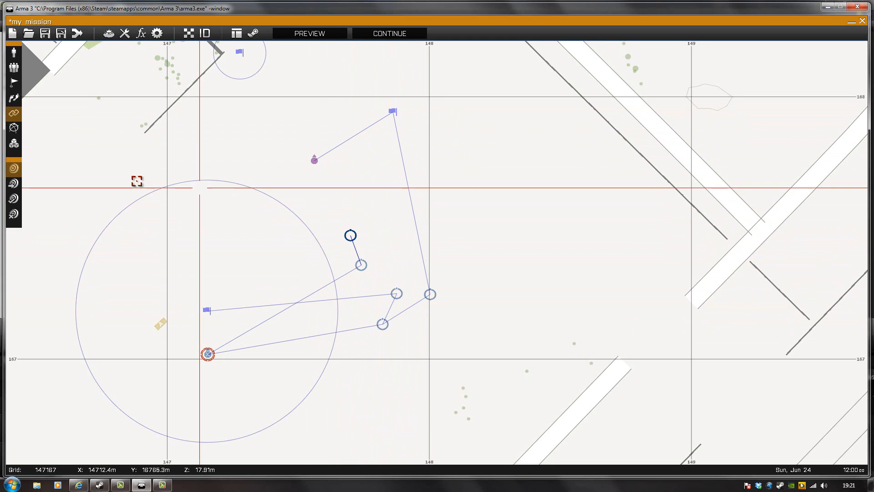
click(12, 116)
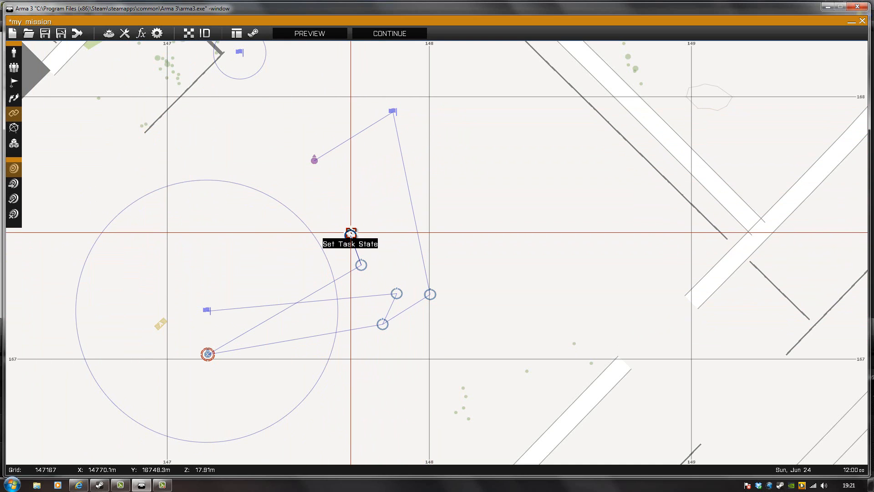
drag(350, 233, 394, 110)
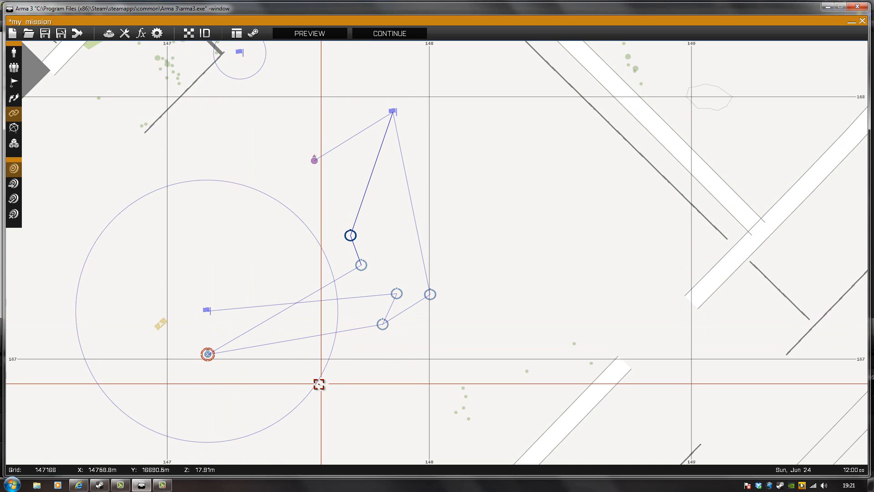
- Insert a second Set Task State module for Task2 with state Succeeded, just east of the Assigned one
right_drag(439, 203, 415, 276)
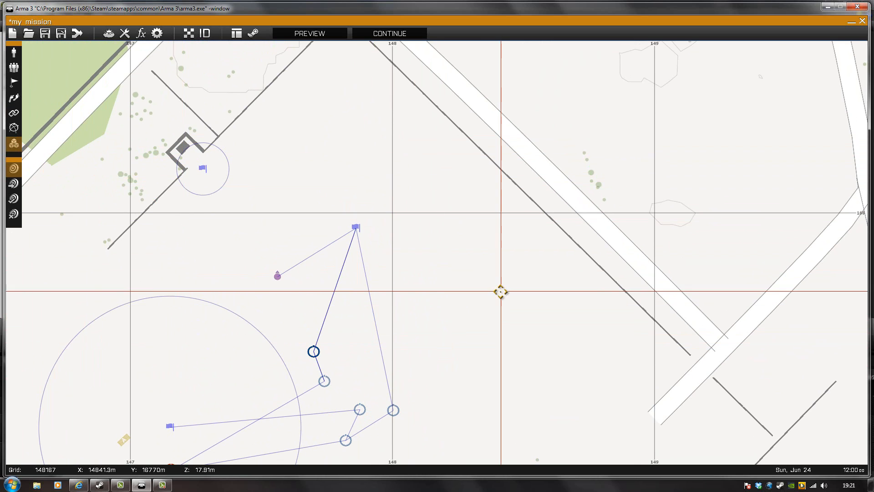
right_drag(499, 293, 472, 209)
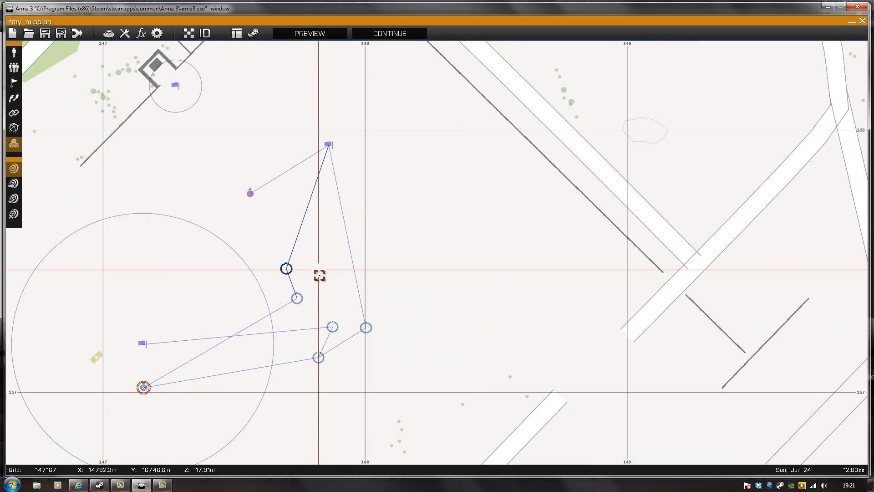
double_click(319, 272)
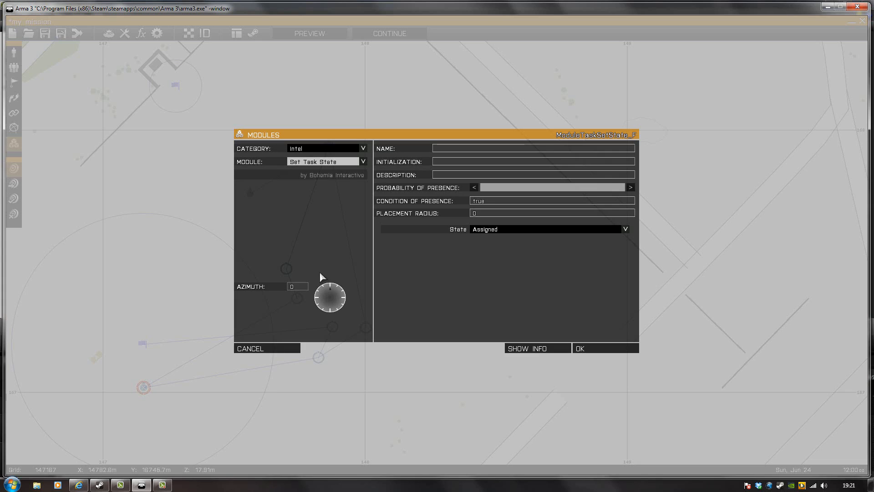
click(506, 230)
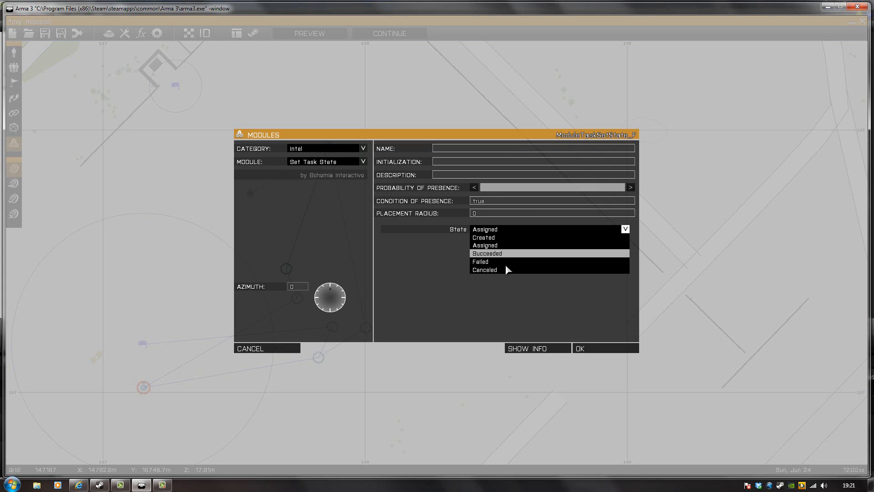
click(503, 253)
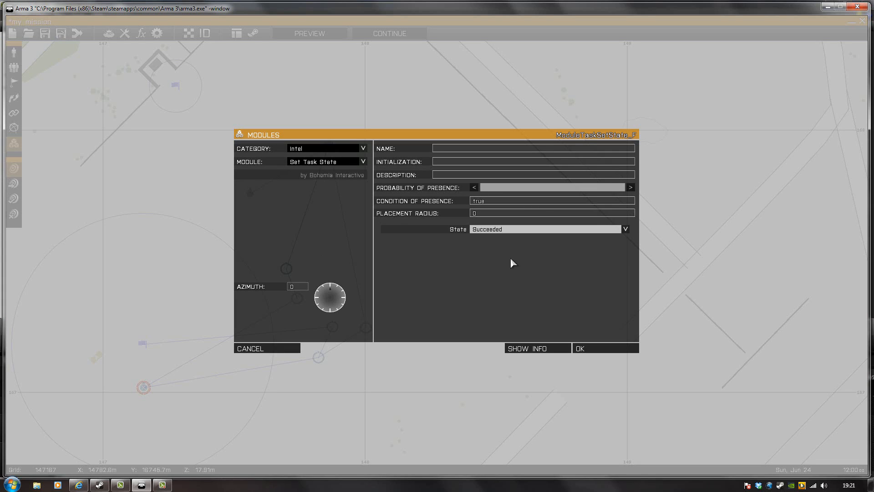
click(605, 351)
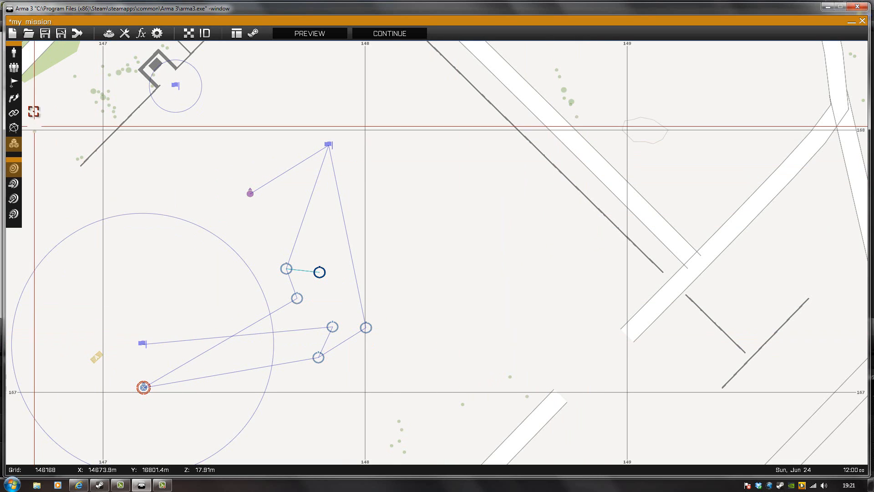
- Ungroup the new Succeeded Set Task State module and synchronize the Task2 Create Task module with it
click(15, 68)
drag(319, 269, 366, 328)
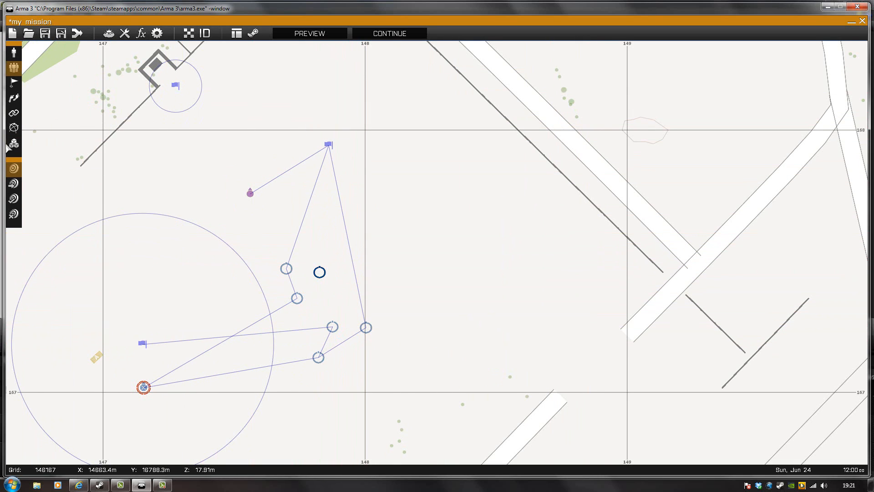
click(14, 113)
drag(296, 298, 320, 272)
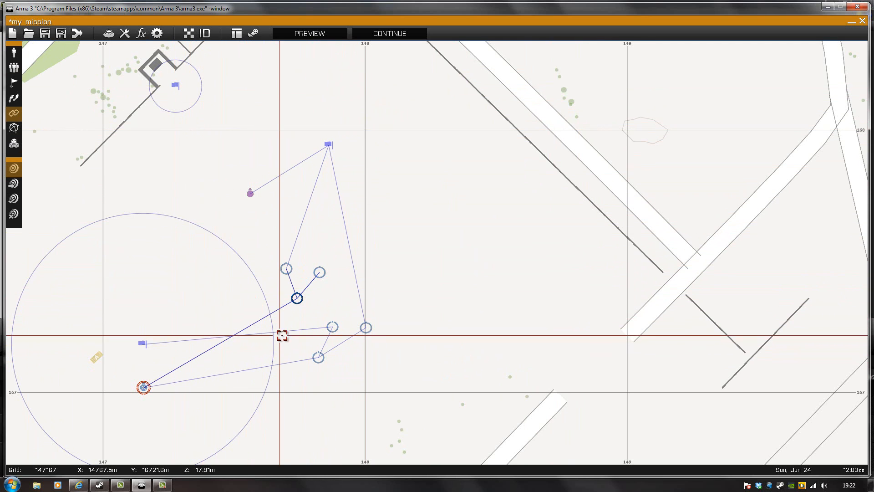
- Synchronize the Succeeded Set Task State module for Task2 with the small circular trigger beside the building to the northwest
click(17, 114)
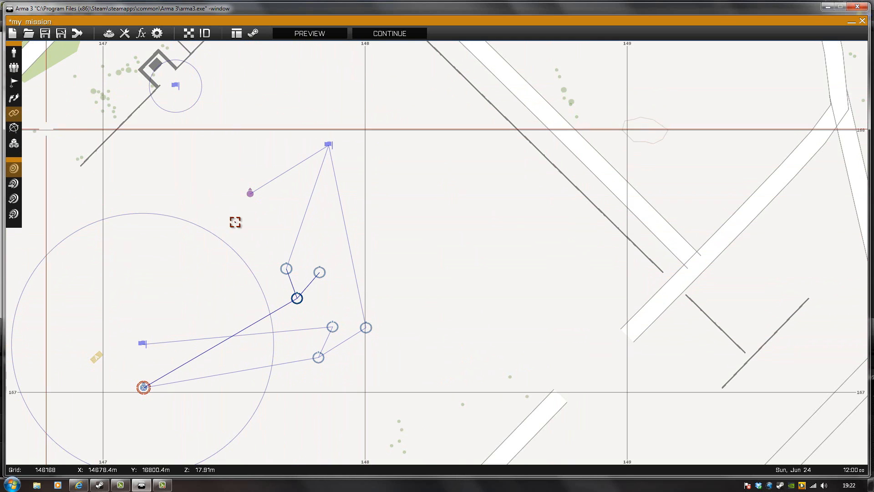
drag(318, 271, 175, 85)
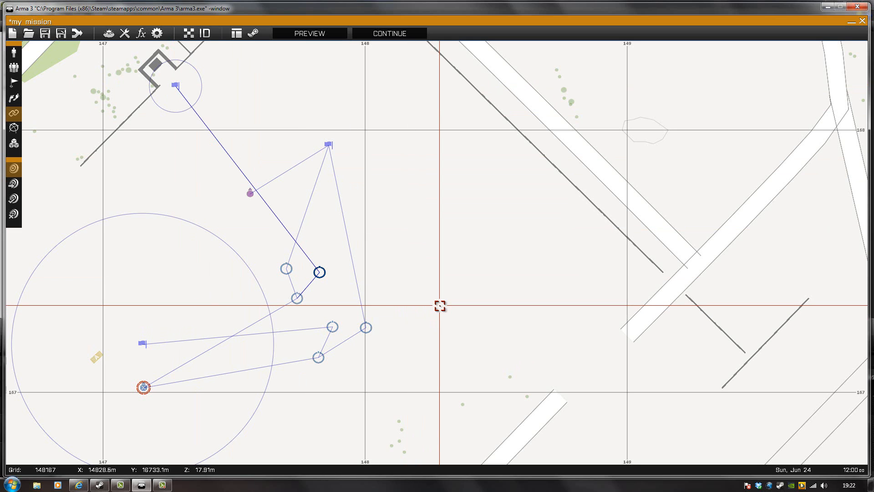
scroll(442, 227, down, 2)
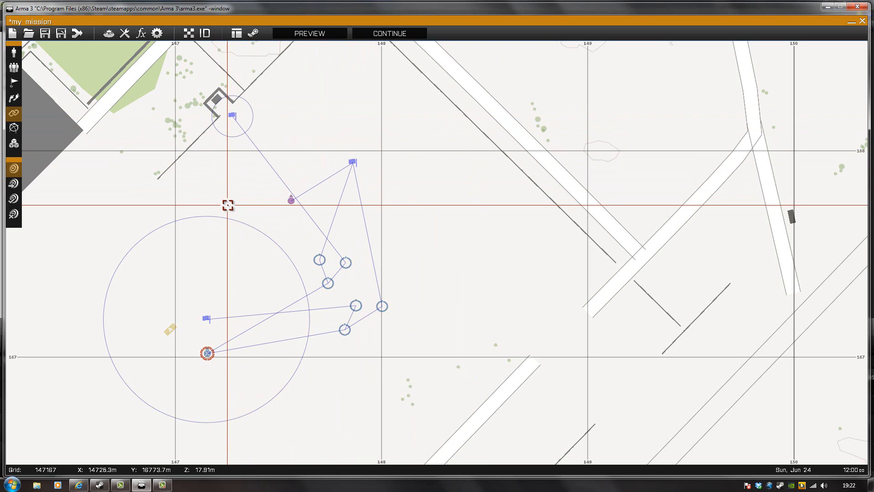
- Start a preview of the mission and run toward Eric in third-person view
click(312, 36)
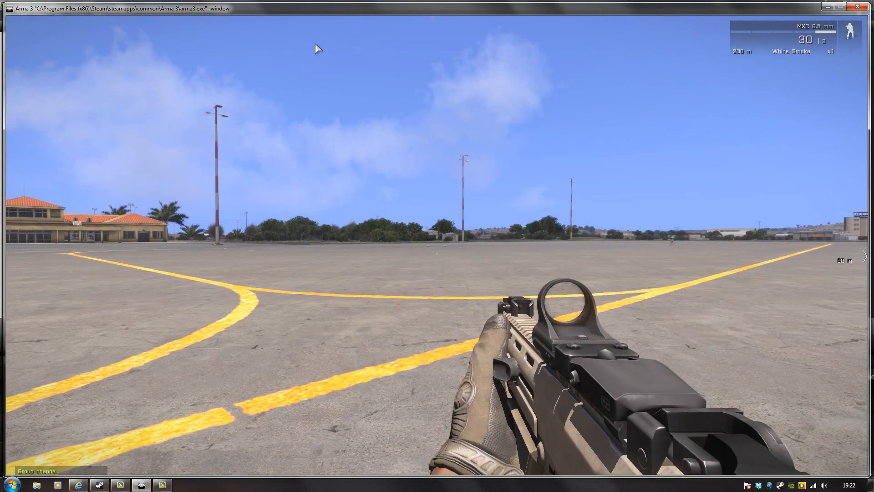
key(w)
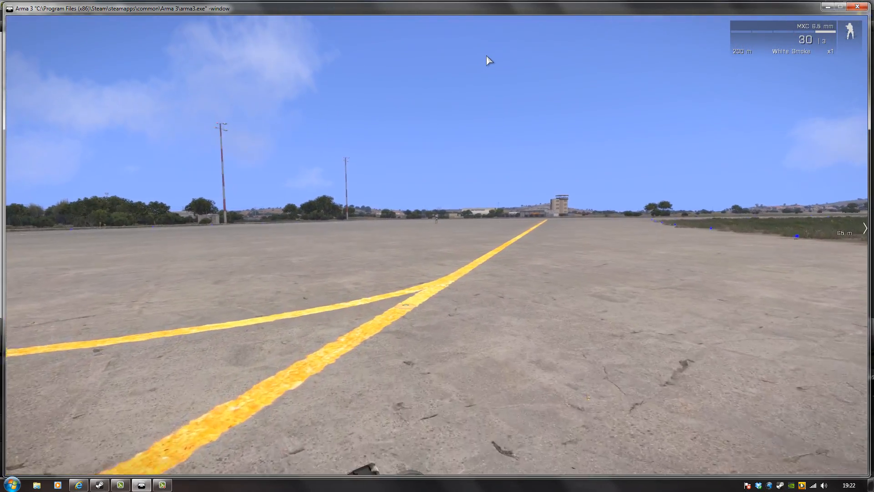
key(w)
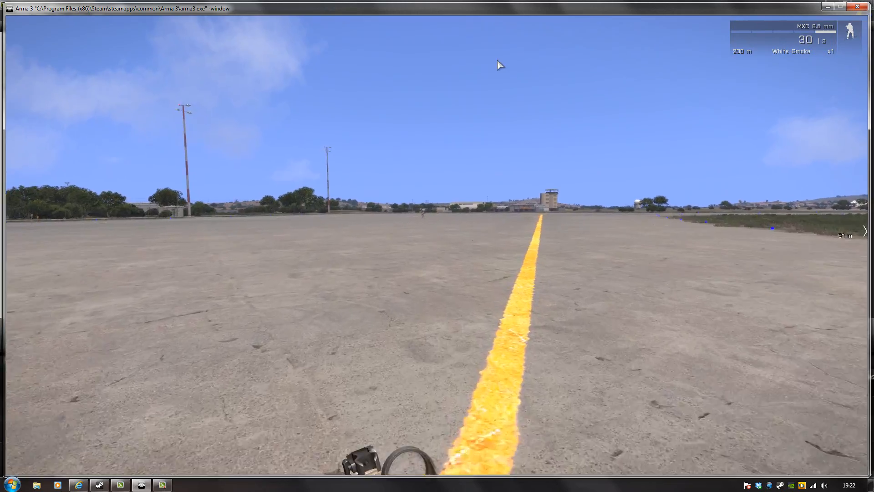
key(w)
key(KP_Enter)
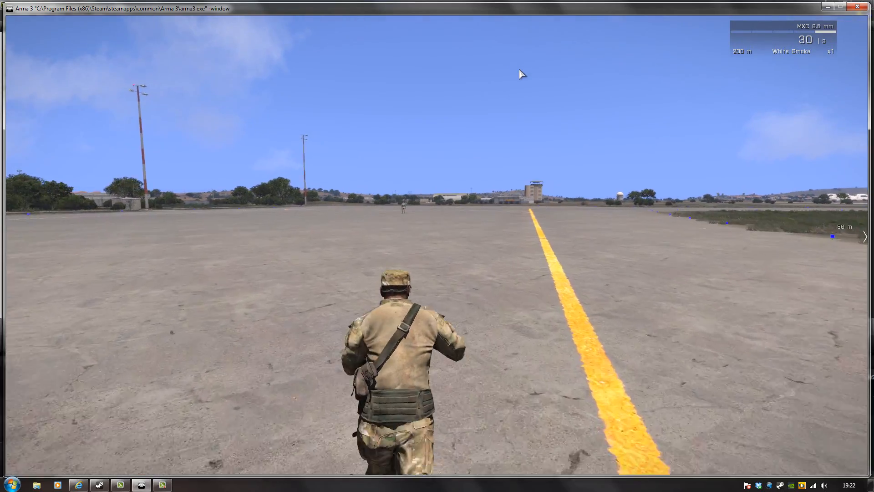
key(w)
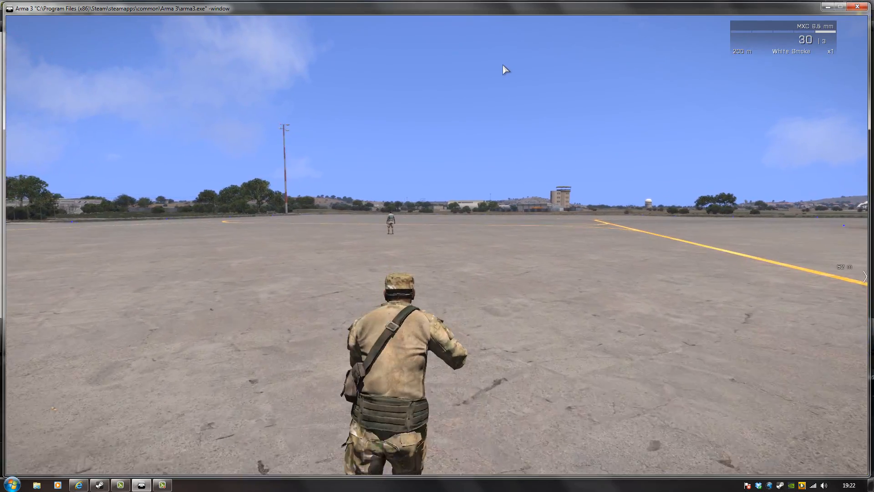
- Check the in-game task list for the "Kill Eric" and "Get to rondevous point" tasks
key(m)
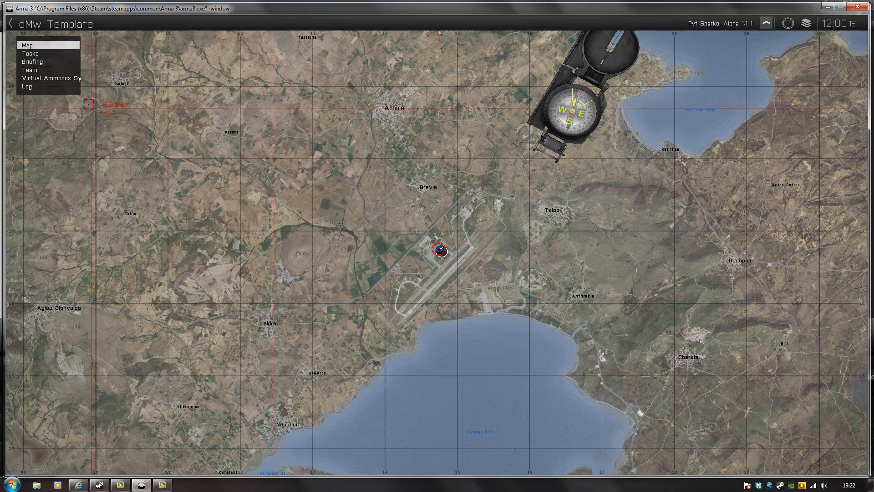
click(27, 55)
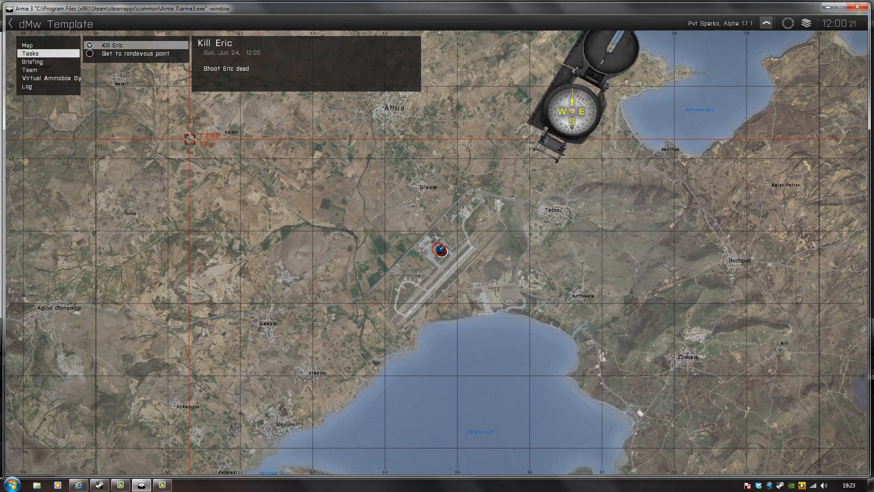
key(m)
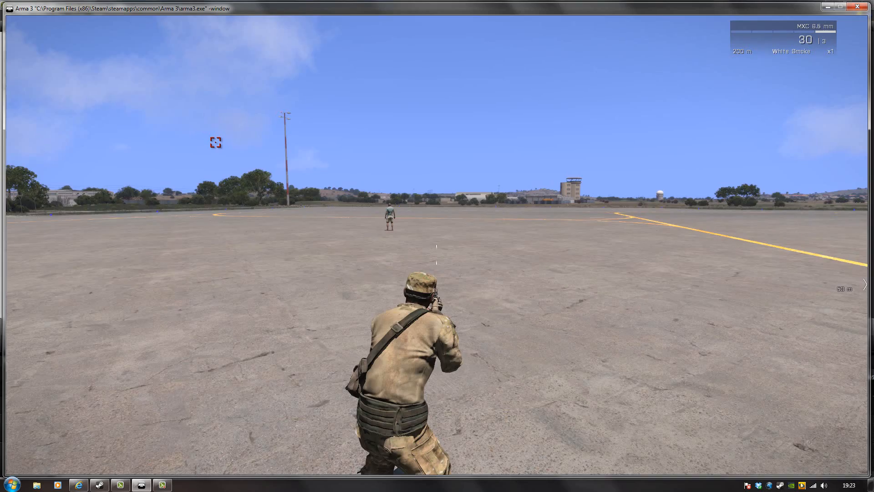
- Approach Eric, aim through the sight and shoot him to complete the "Kill Eric" task
key(w)
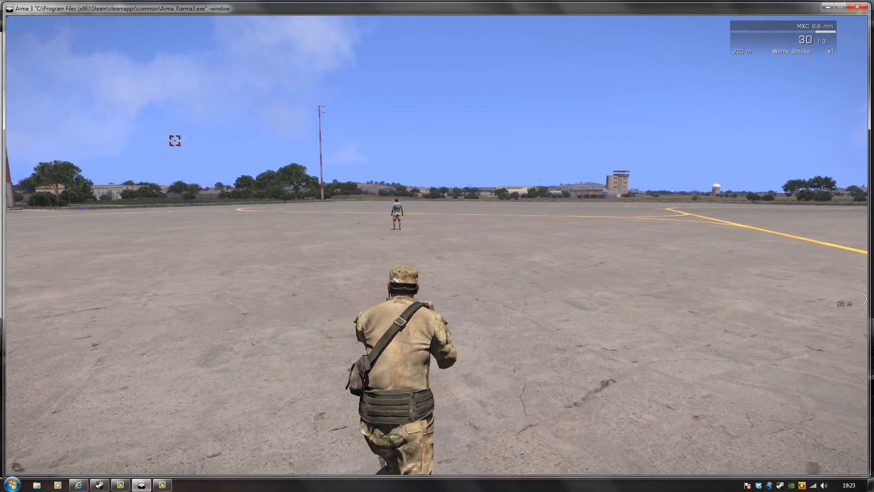
key(w)
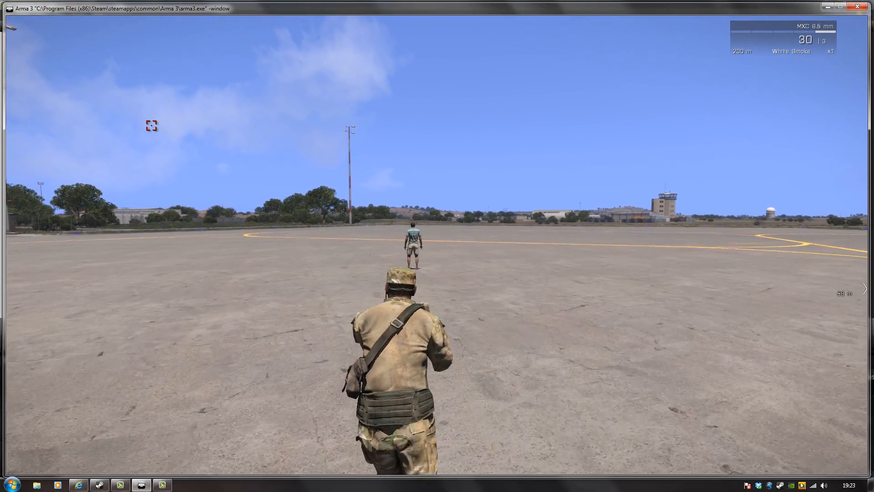
right_click(437, 248)
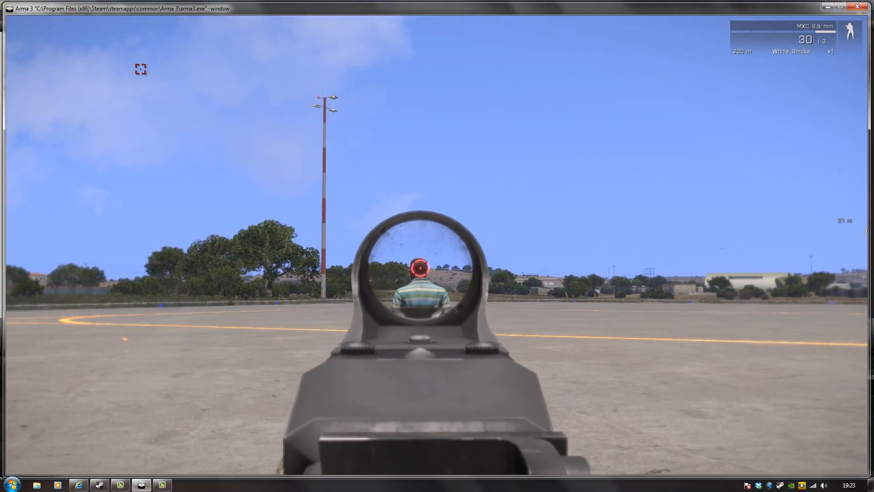
click(436, 248)
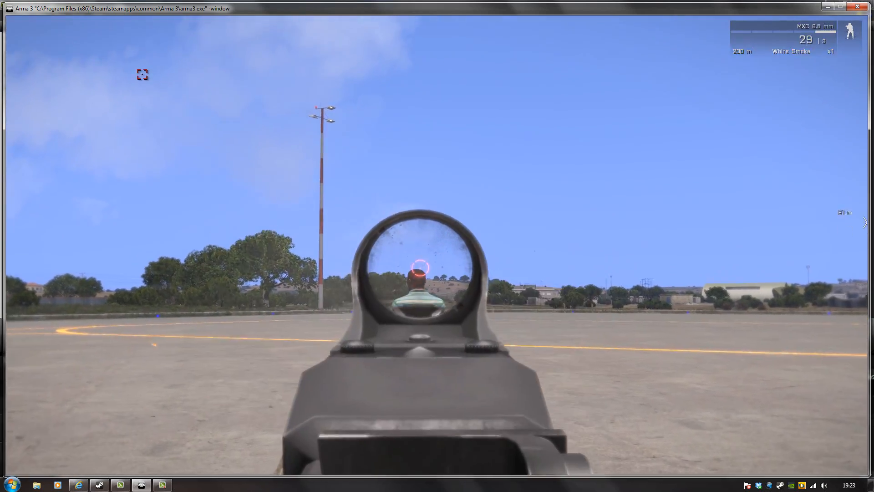
right_click(437, 248)
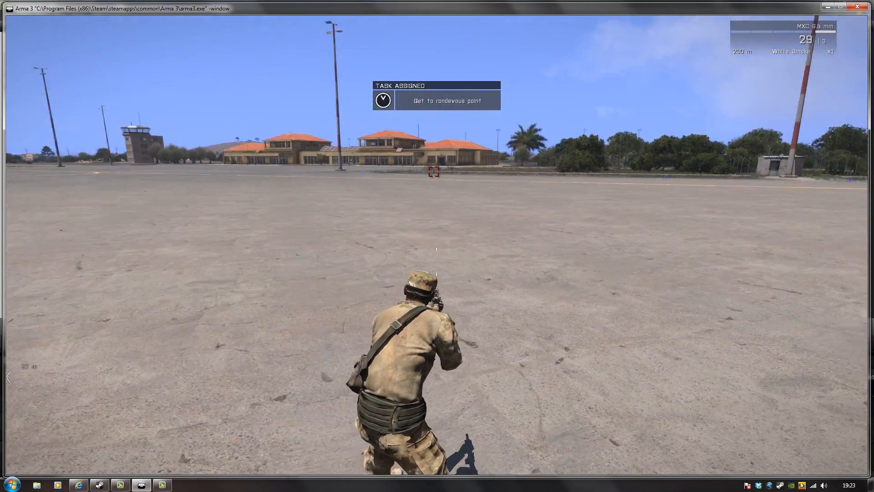
- Inspect the "Get to rondevous point" task's description and the task markers around the airport terminal on the in-game map
key(m)
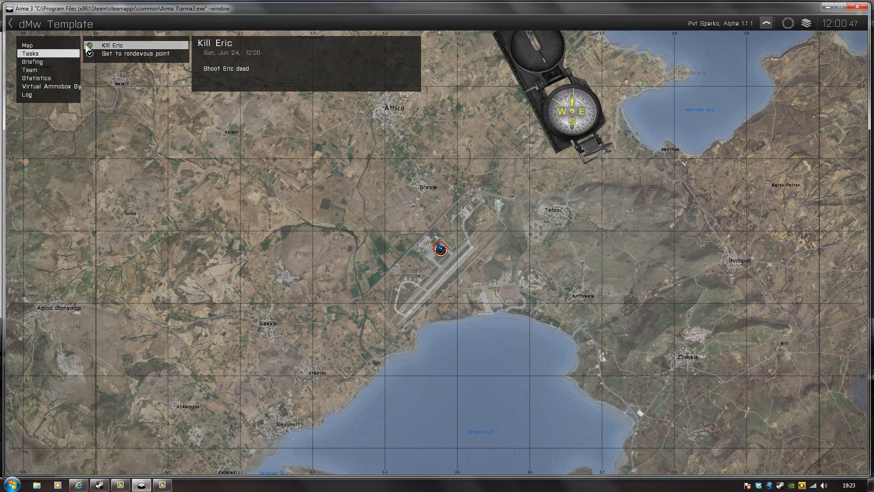
click(125, 54)
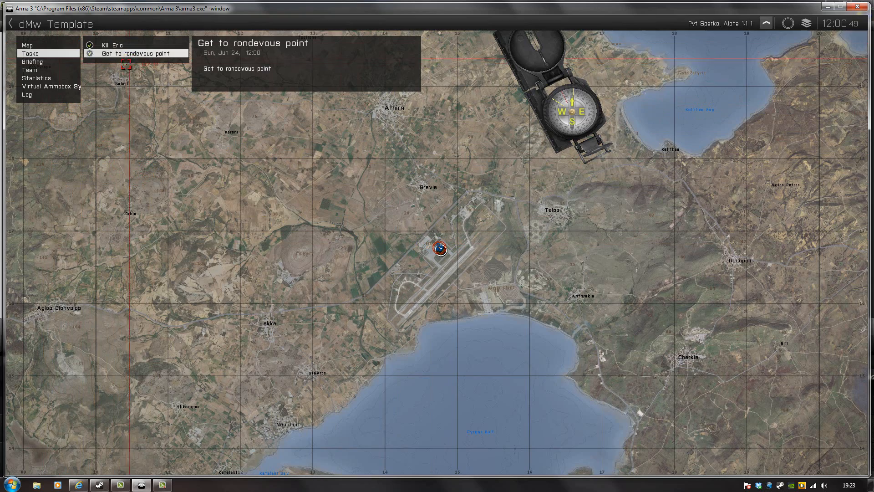
key(m)
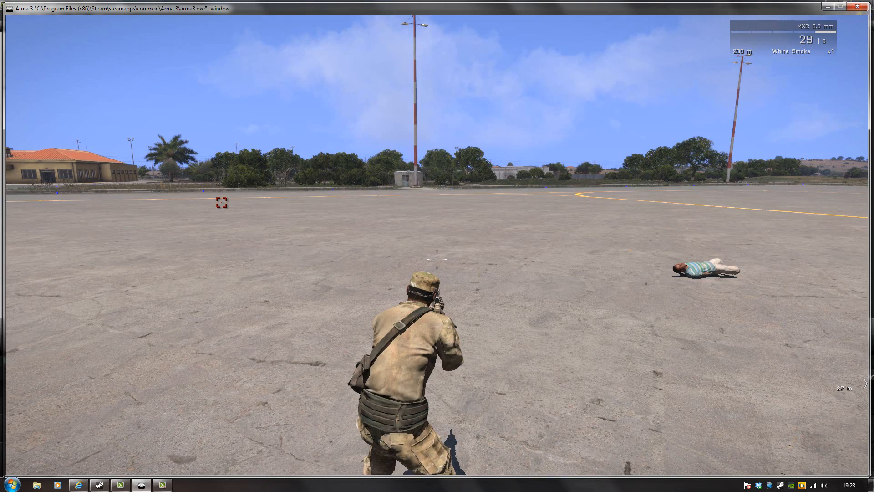
key(m)
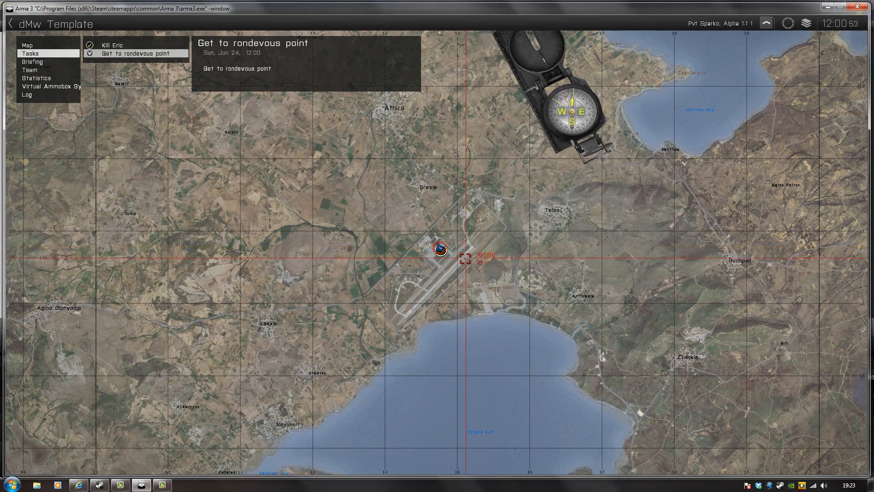
scroll(465, 258, up, 8)
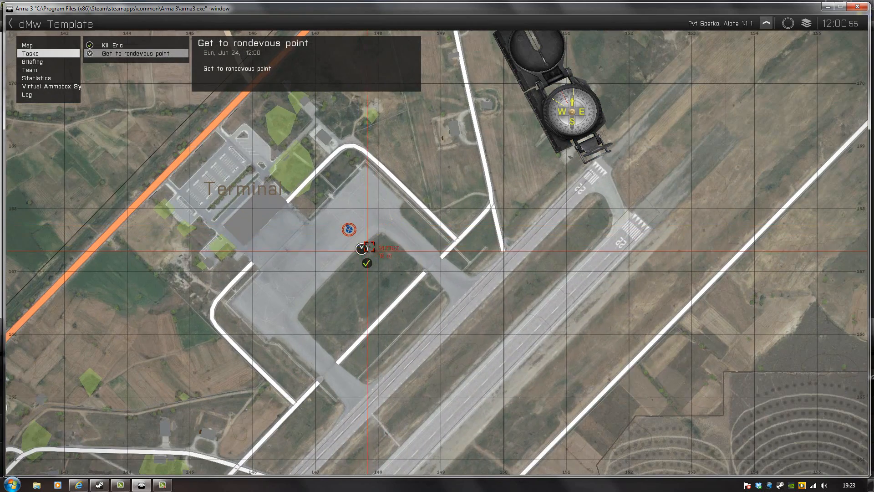
scroll(367, 246, up, 2)
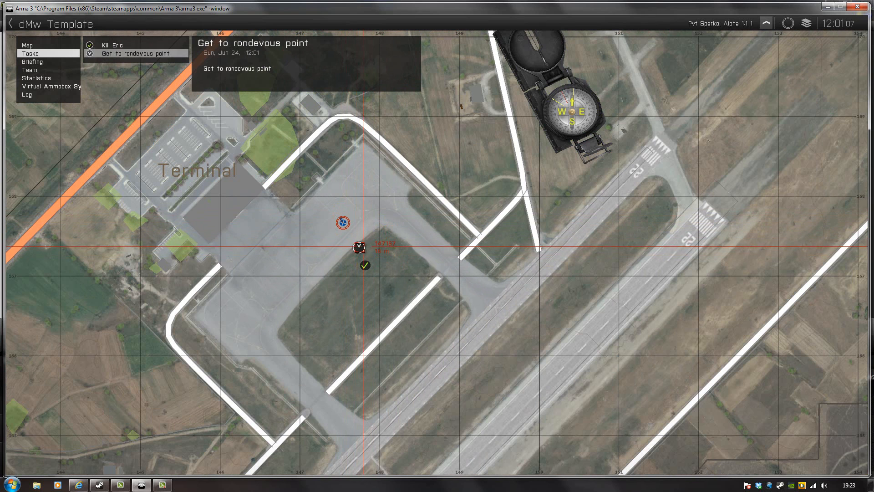
key(m)
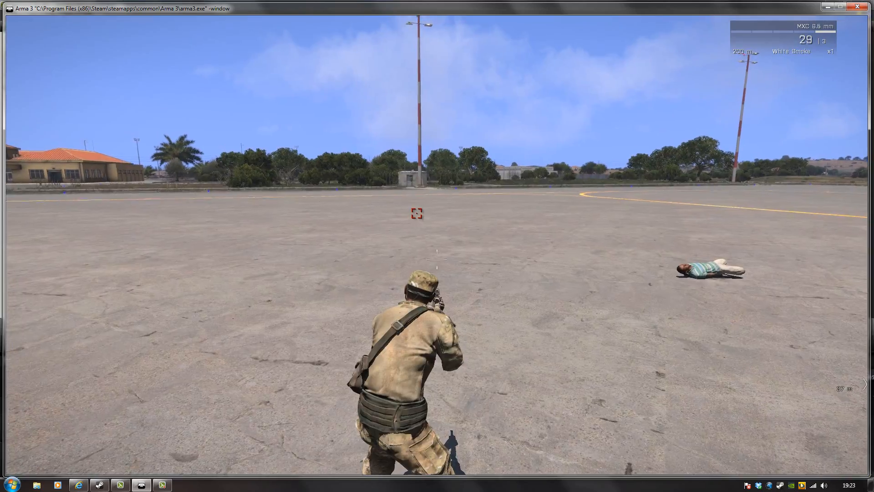
- Run across the tarmac into the rendezvous trigger area by the small building to complete the second task
key(w)
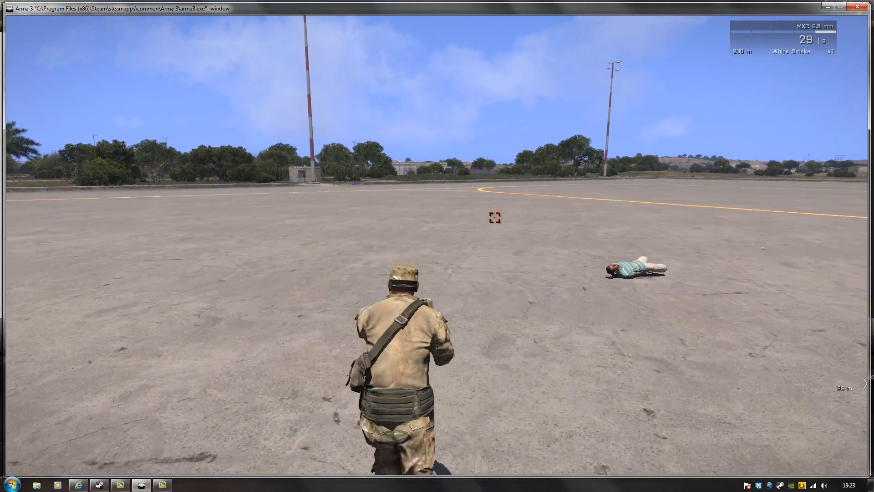
key(w)
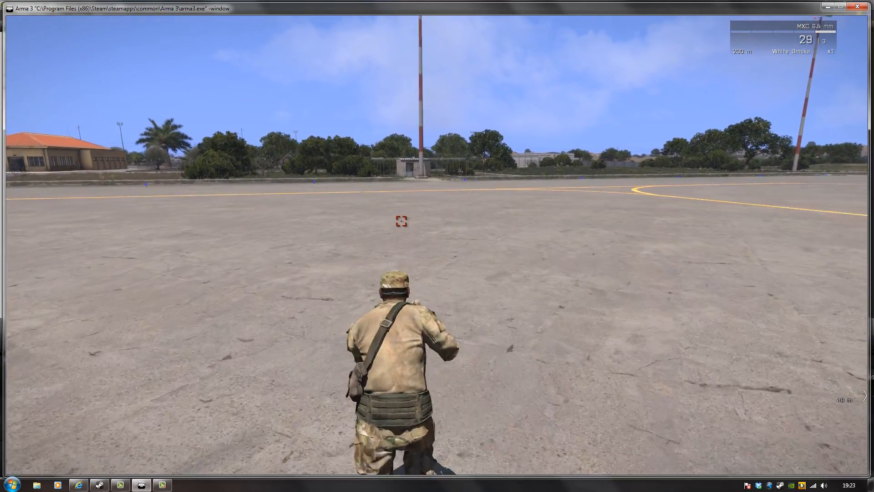
key(w)
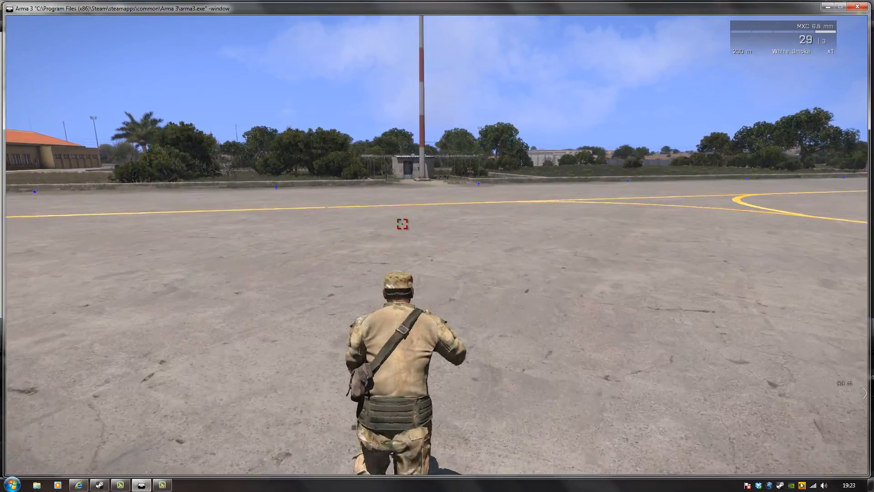
key(w)
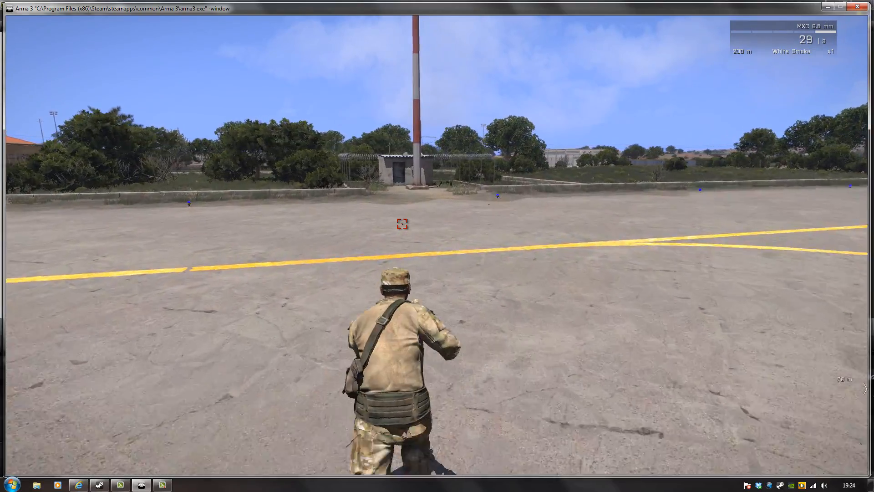
key(w)
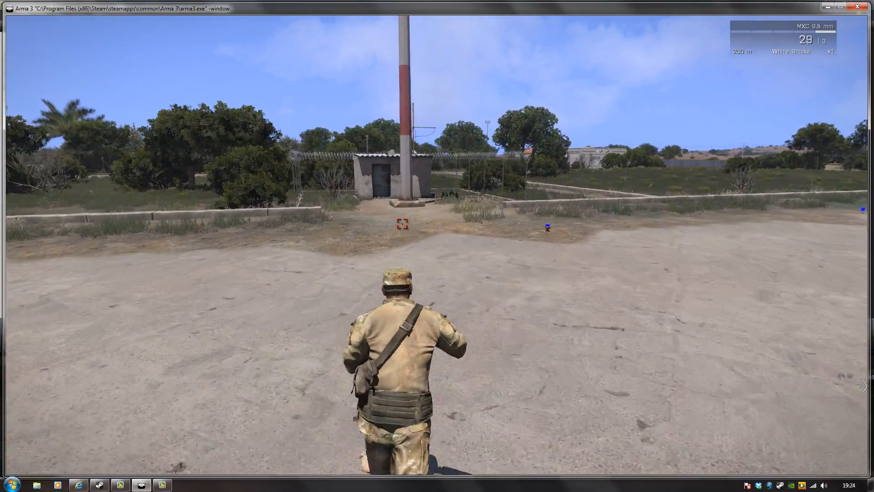
key(w)
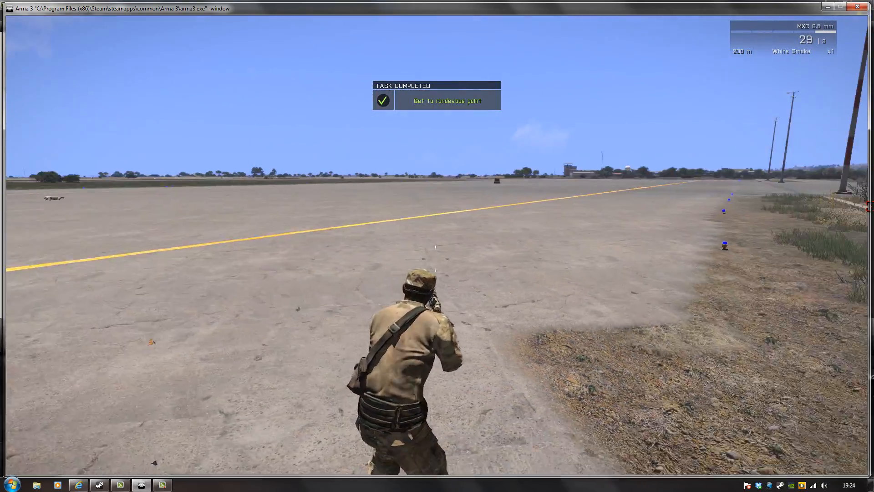
- Check the status of both tasks on the in-game map and exit the preview to the mission editor
key(m)
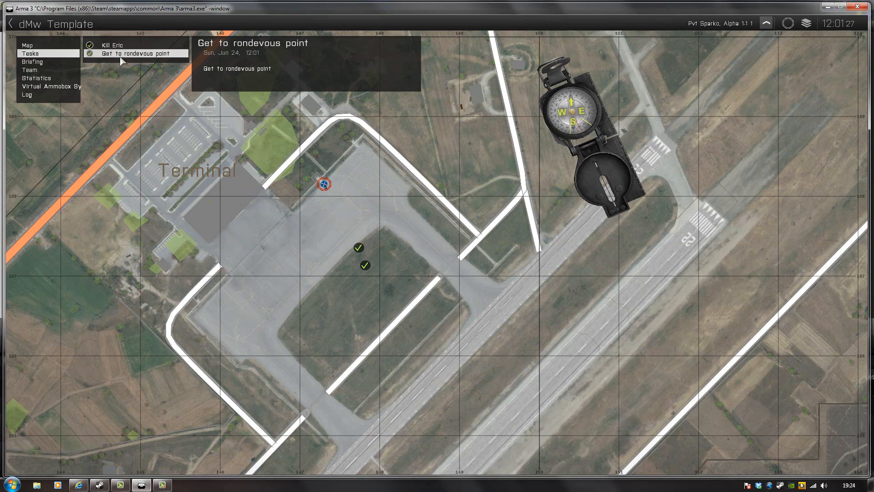
key(m)
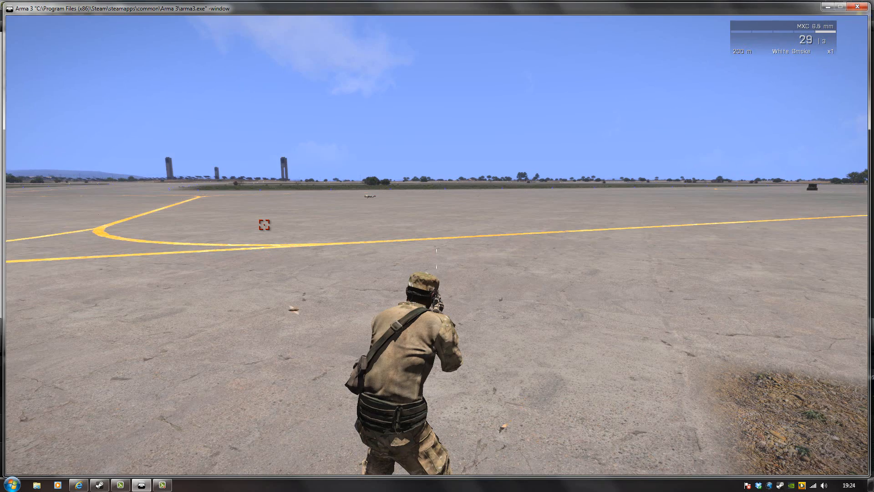
key(Escape)
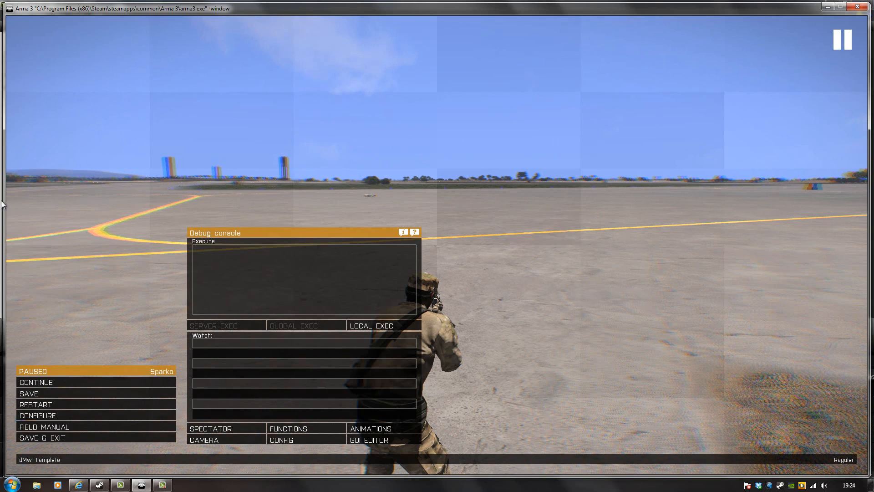
click(54, 438)
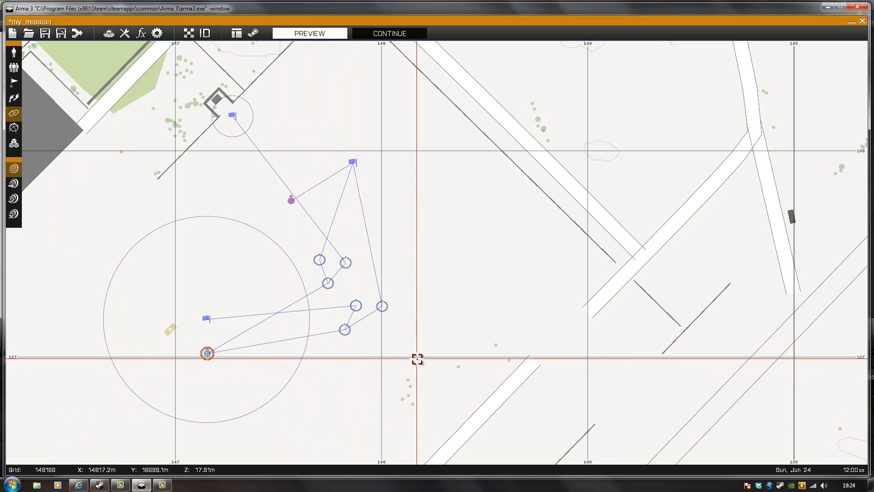
- Save the mission with its two linked tasks
scroll(417, 359, down, 3)
scroll(498, 217, down, 3)
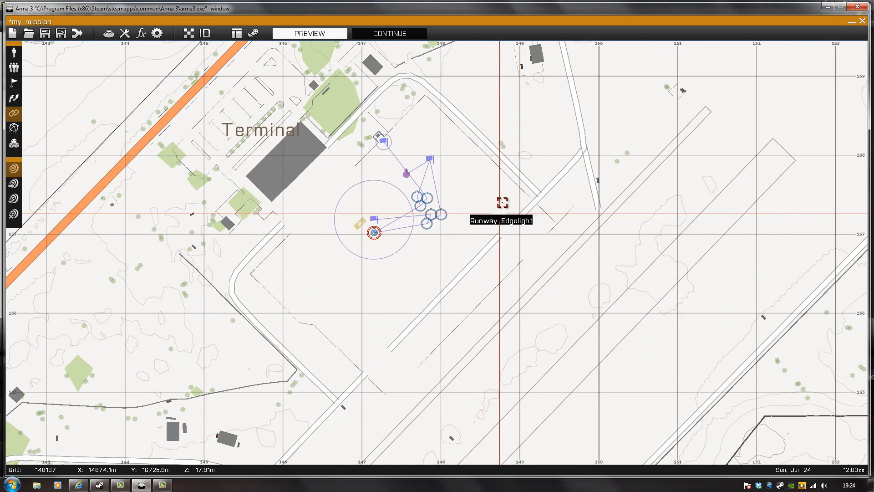
right_drag(503, 202, 450, 246)
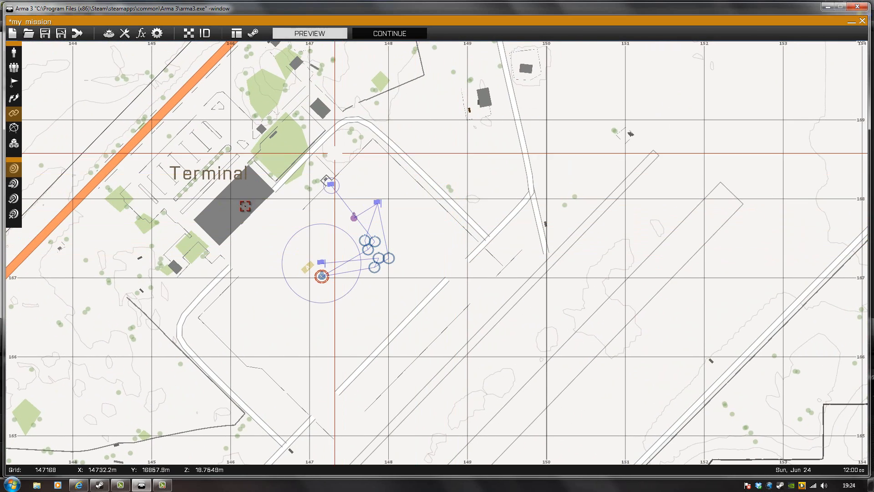
scroll(383, 341, down, 3)
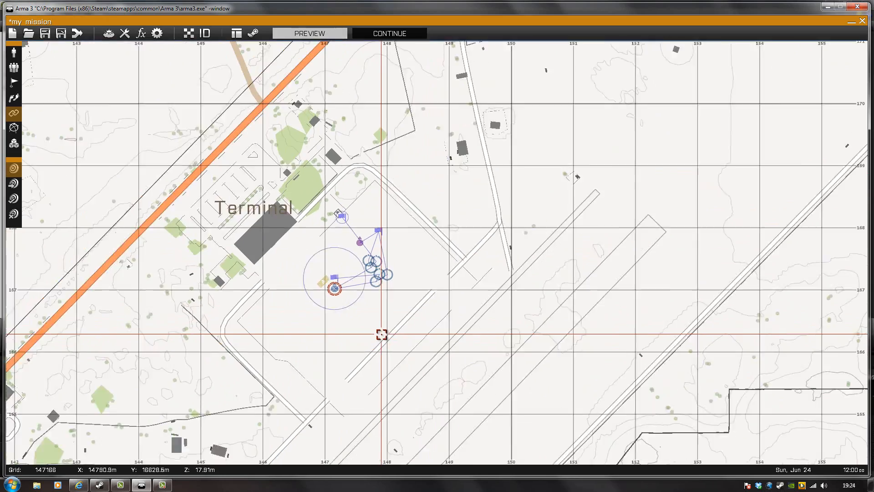
scroll(383, 333, up, 3)
scroll(383, 332, up, 3)
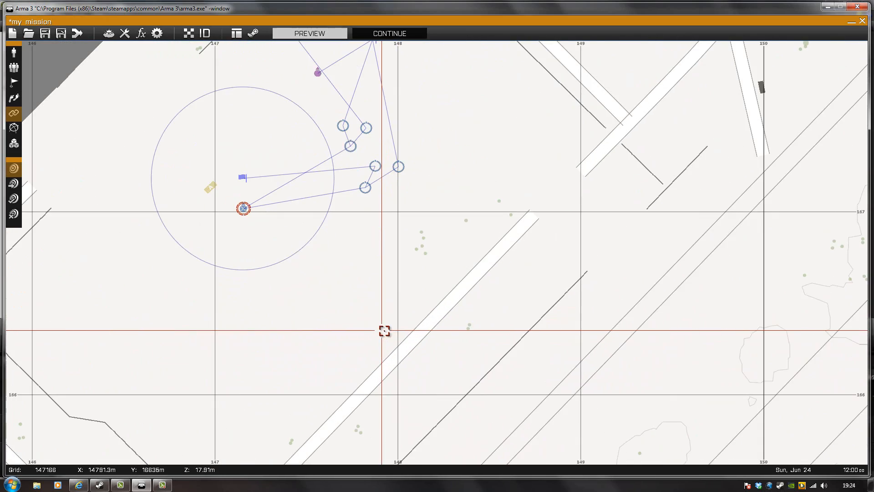
right_drag(384, 273, 401, 367)
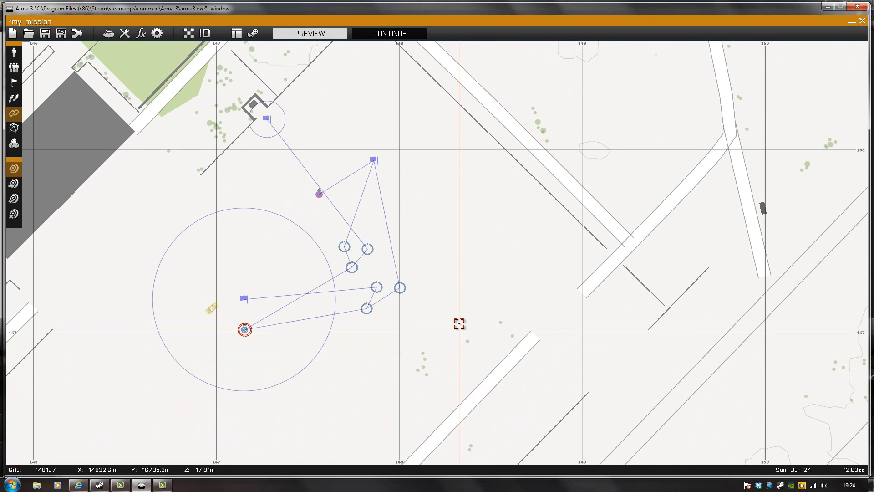
click(44, 33)
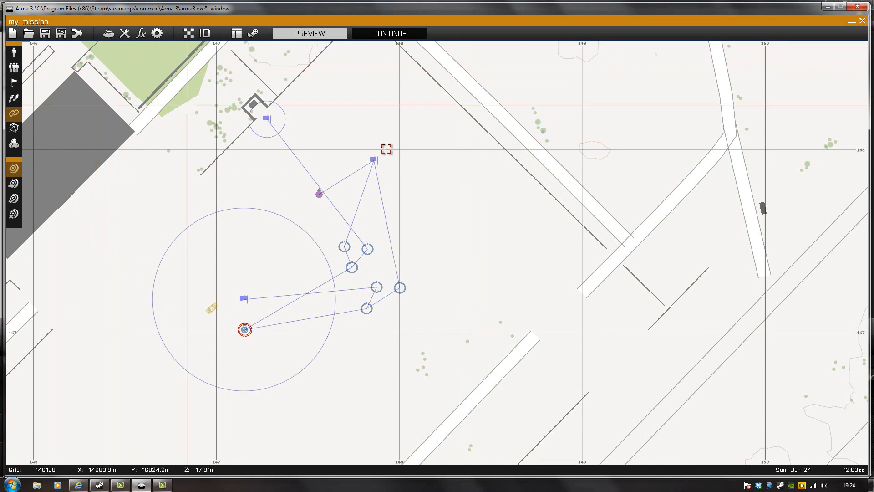